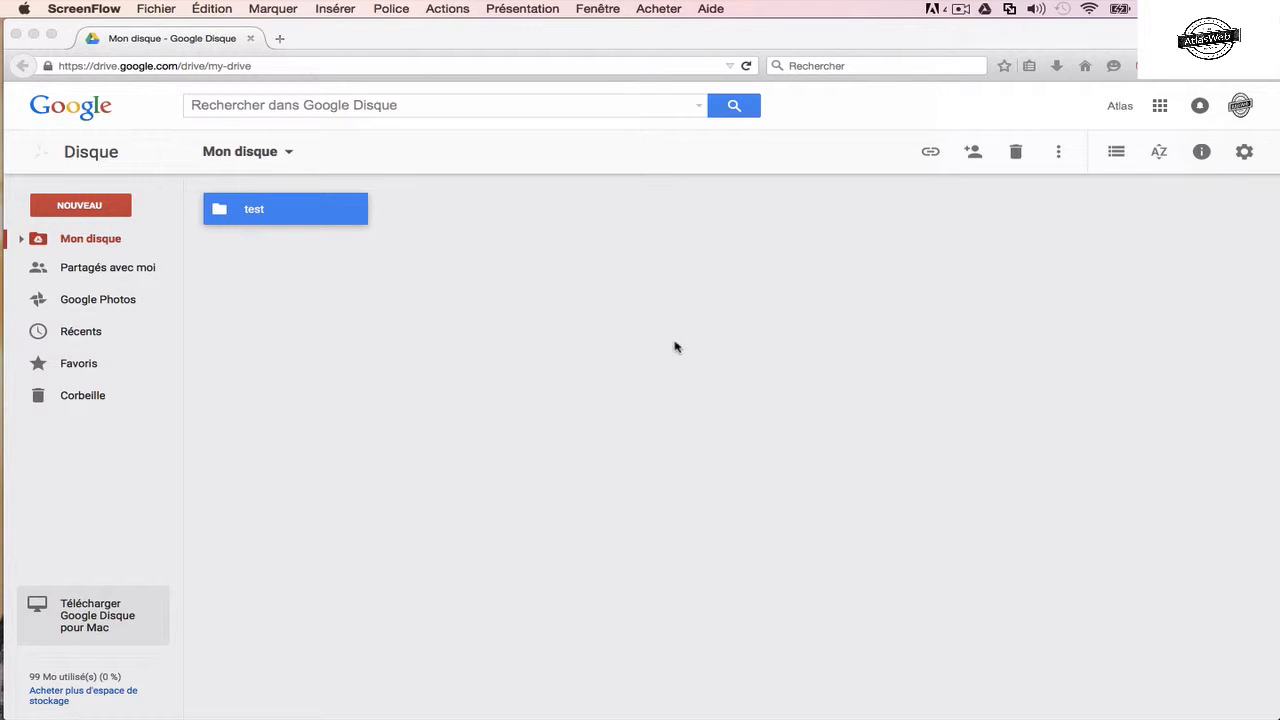
# - Create a new blank Google Forms form in Mon disque
pyautogui.click(106, 218)
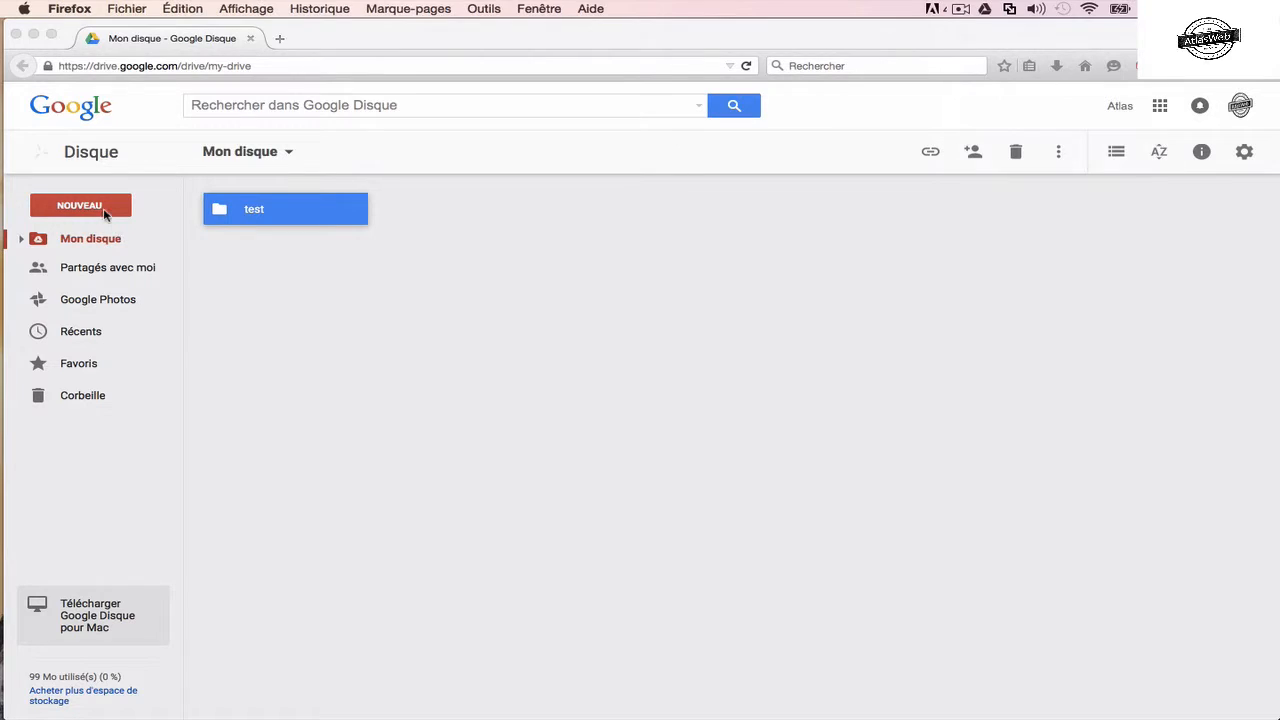
pyautogui.click(106, 212)
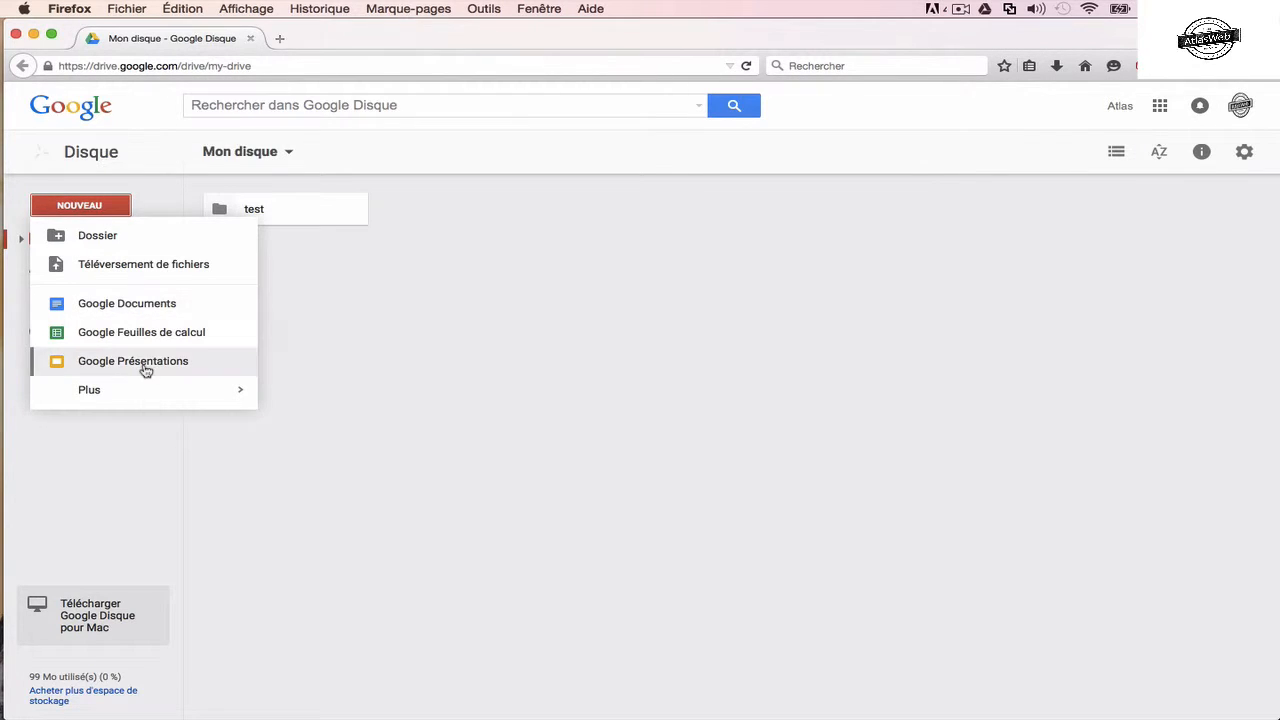
pyautogui.moveTo(151, 394)
pyautogui.click(372, 398)
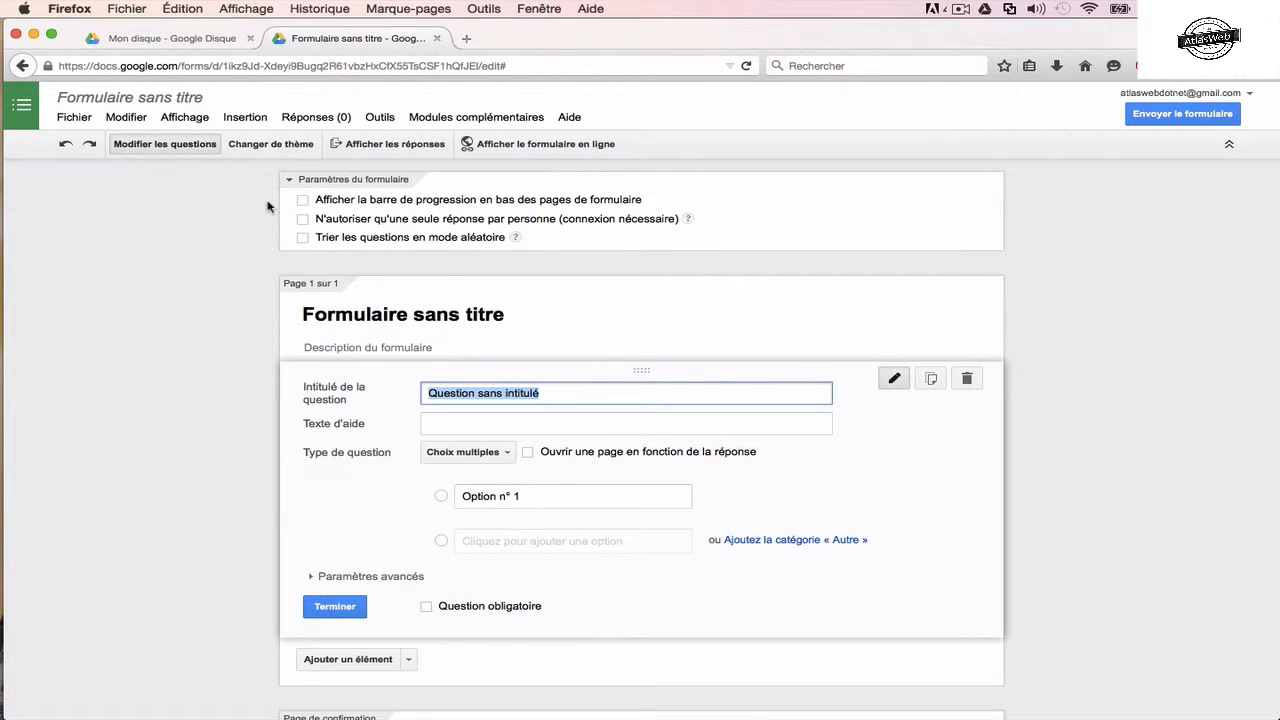
# - Title the form "Formulaire test" and delete the default untitled question
pyautogui.click(413, 315)
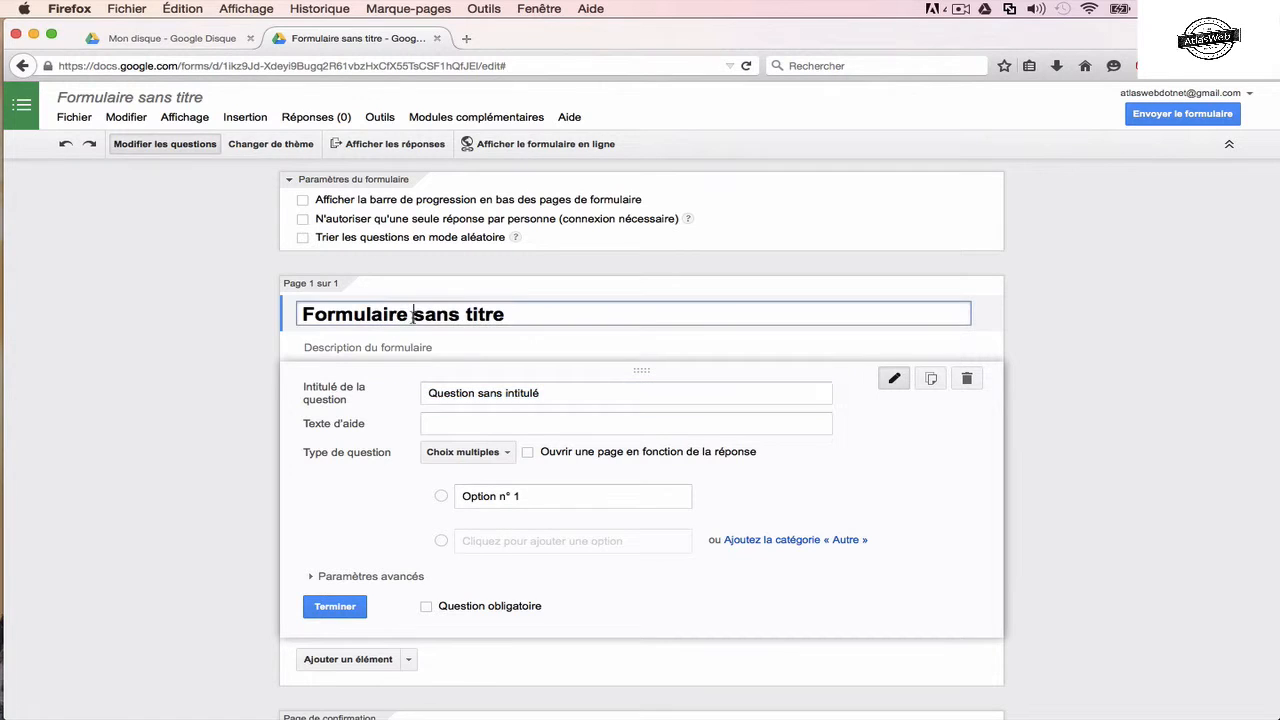
pyautogui.moveTo(413, 316); pyautogui.dragTo(532, 309)
pyautogui.write('test')
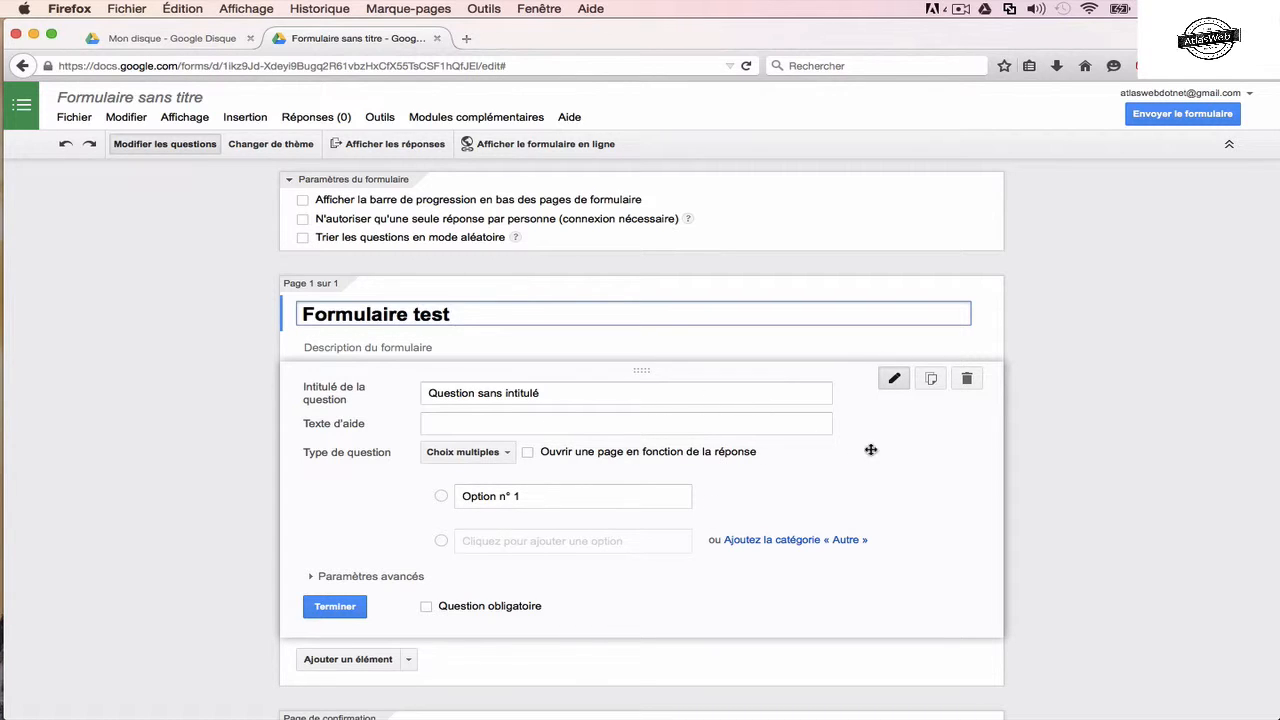
pyautogui.click(966, 379)
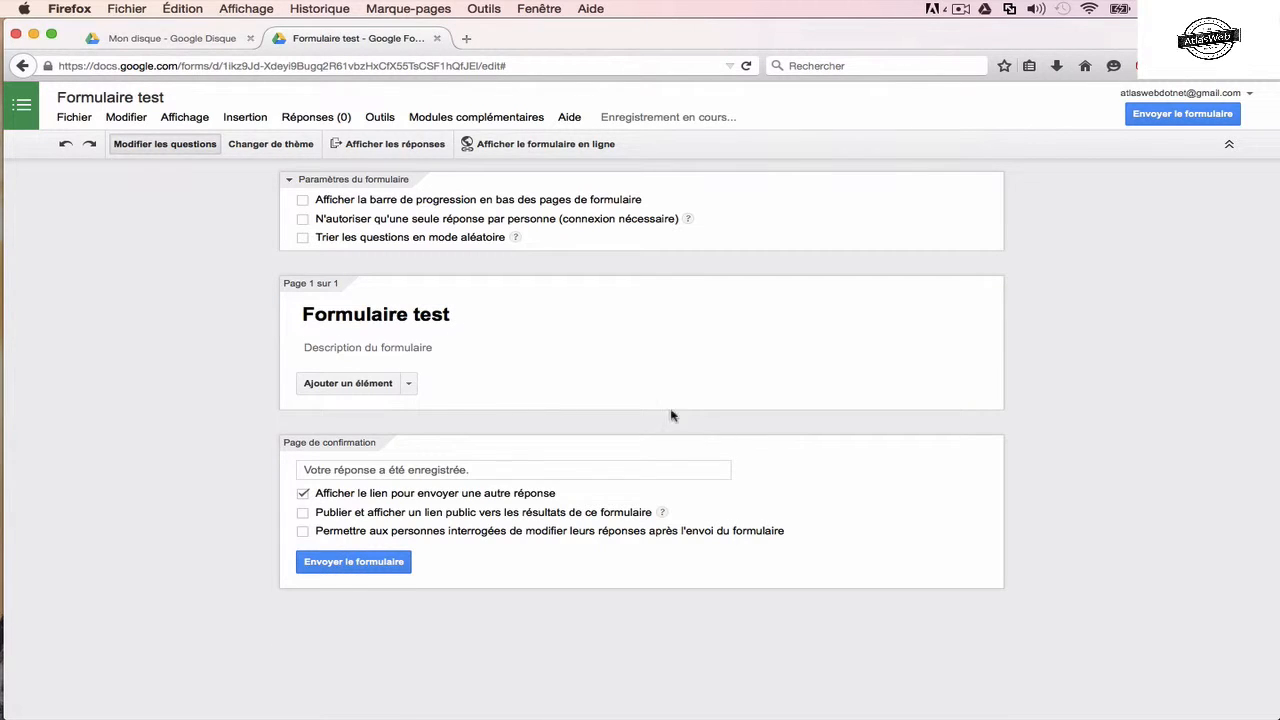
# - Add a text question titled "Nom" and make it required
pyautogui.click(409, 384)
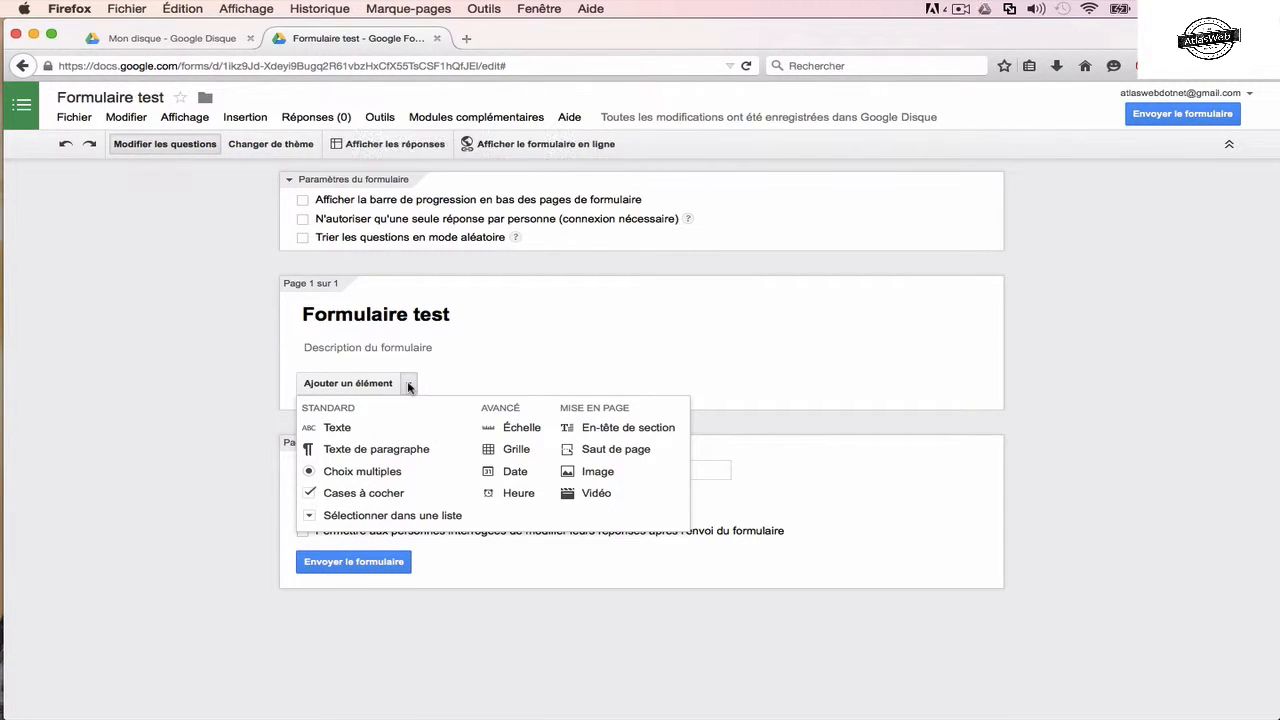
pyautogui.click(338, 429)
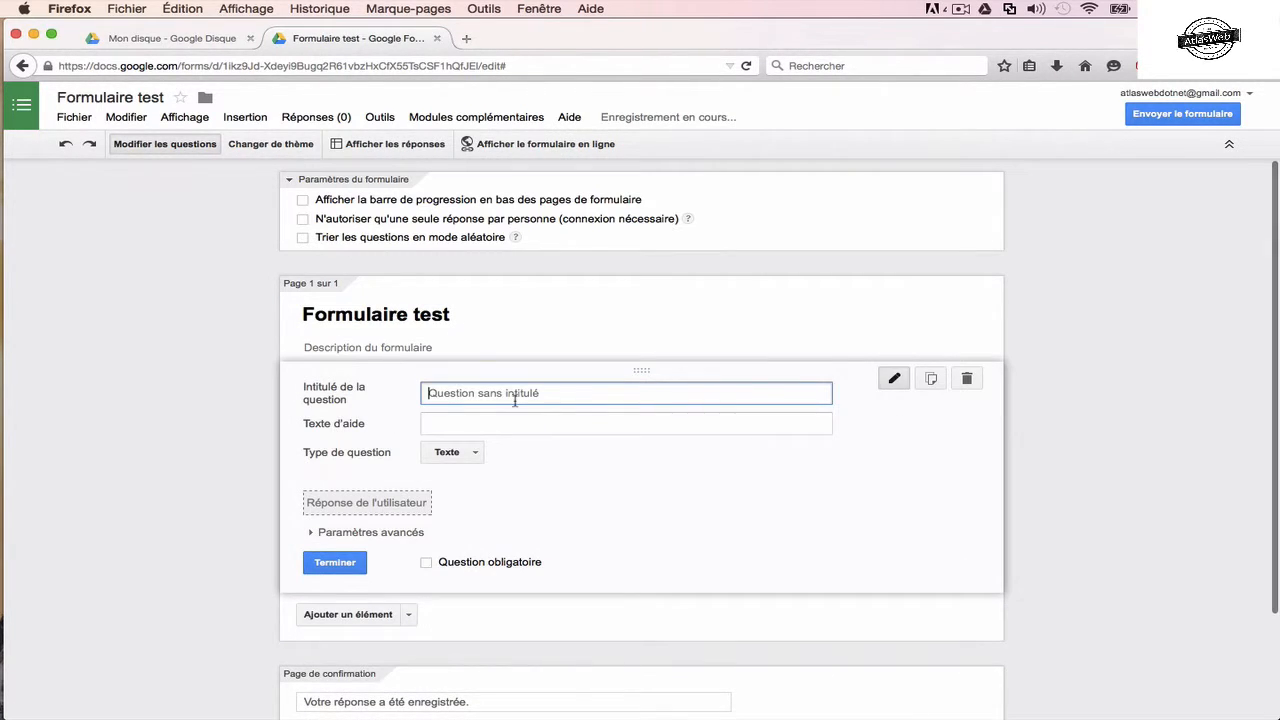
pyautogui.write('Nom')
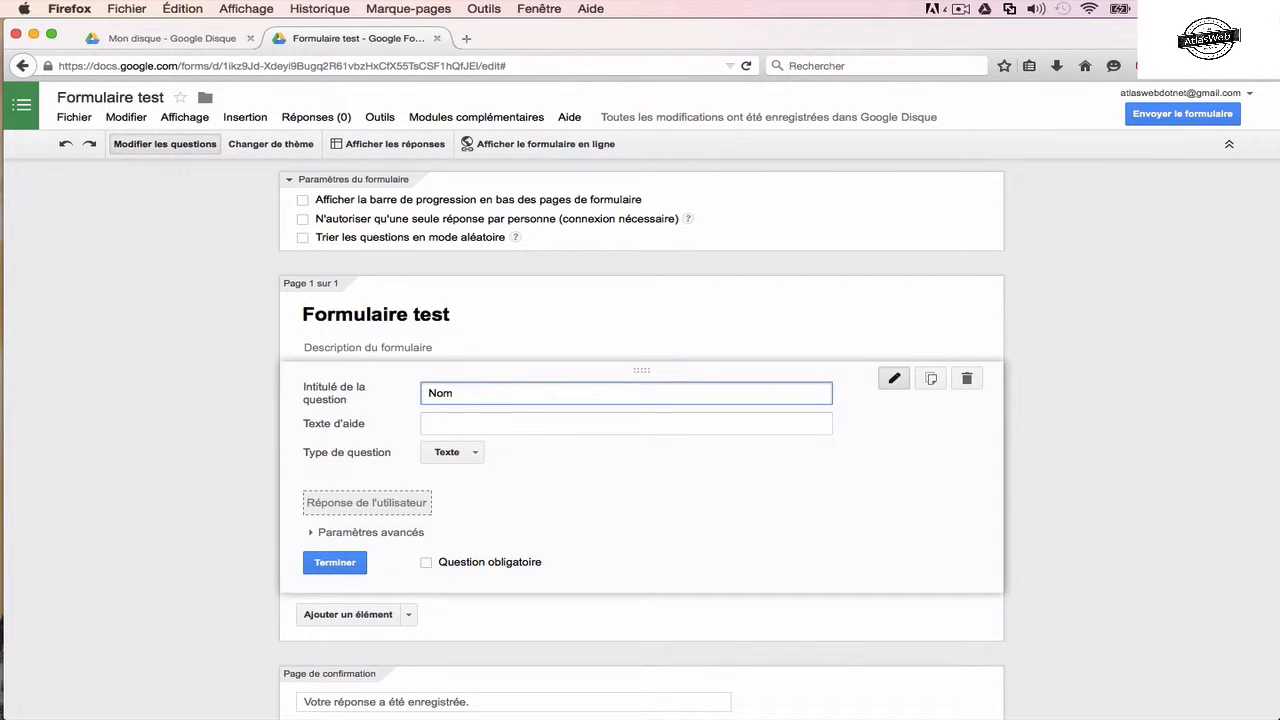
pyautogui.click(427, 564)
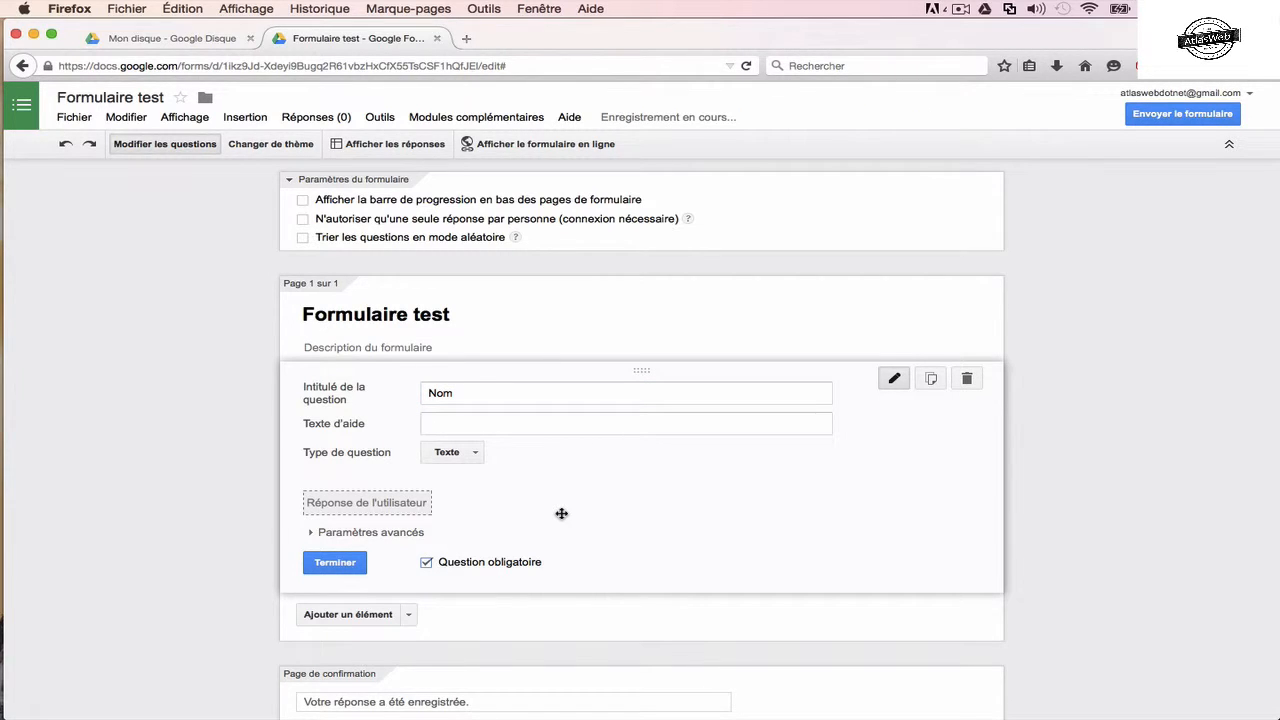
# - Duplicate the "Nom" question and title the copy "Prénom"
pyautogui.scroll(-2, 561, 513)
pyautogui.click(408, 513)
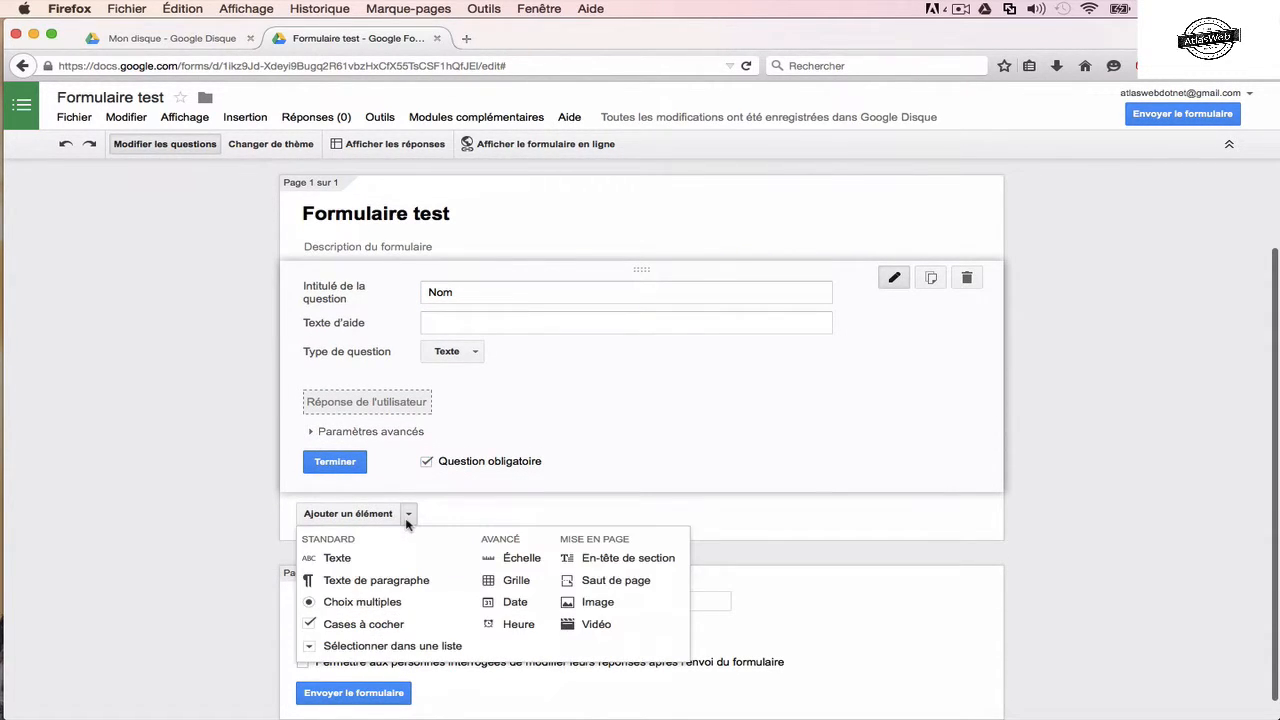
pyautogui.click(636, 410)
pyautogui.click(931, 278)
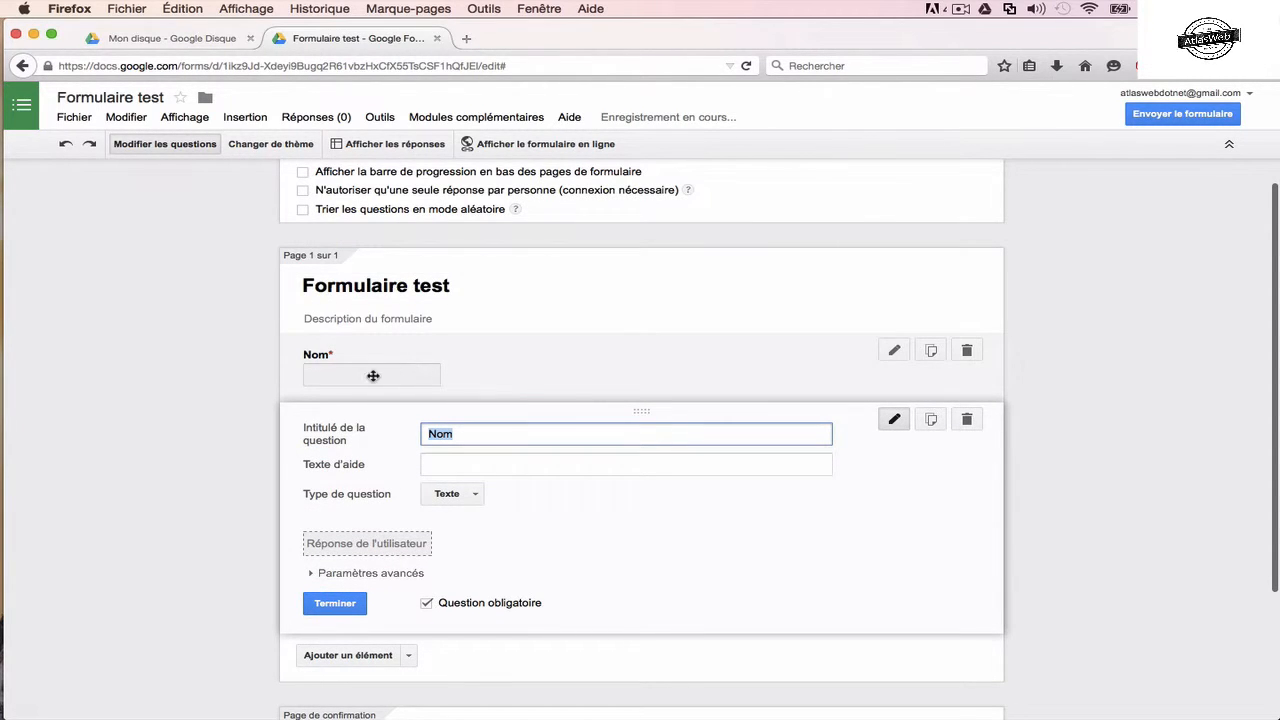
pyautogui.write('Pr')
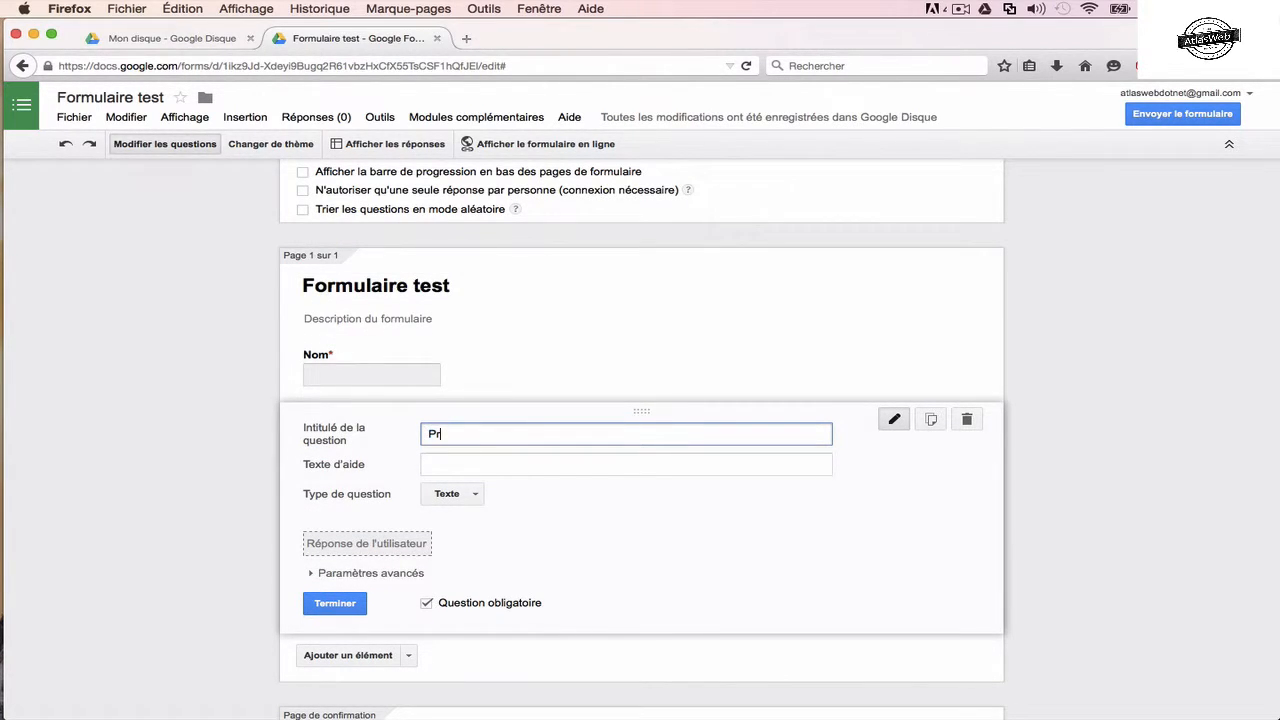
pyautogui.write('énom')
# - Add a checkbox question titled "Sexe" with the options F and H
pyautogui.click(408, 656)
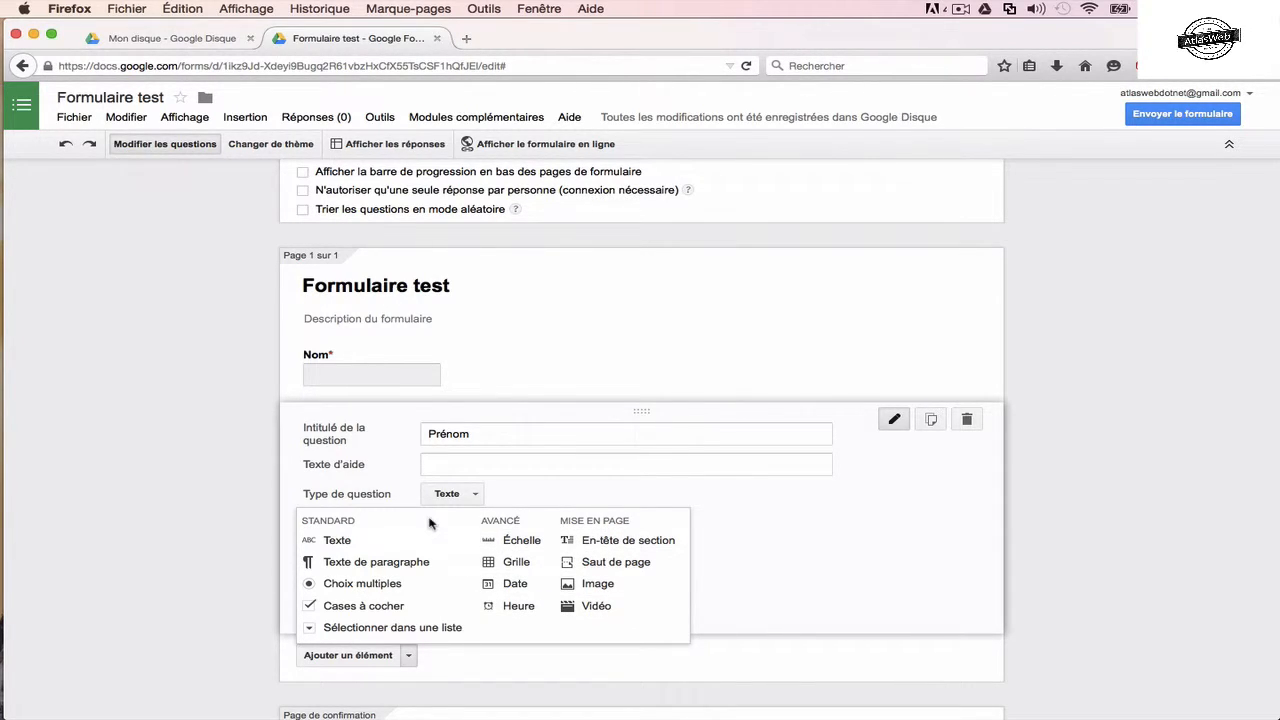
pyautogui.click(395, 607)
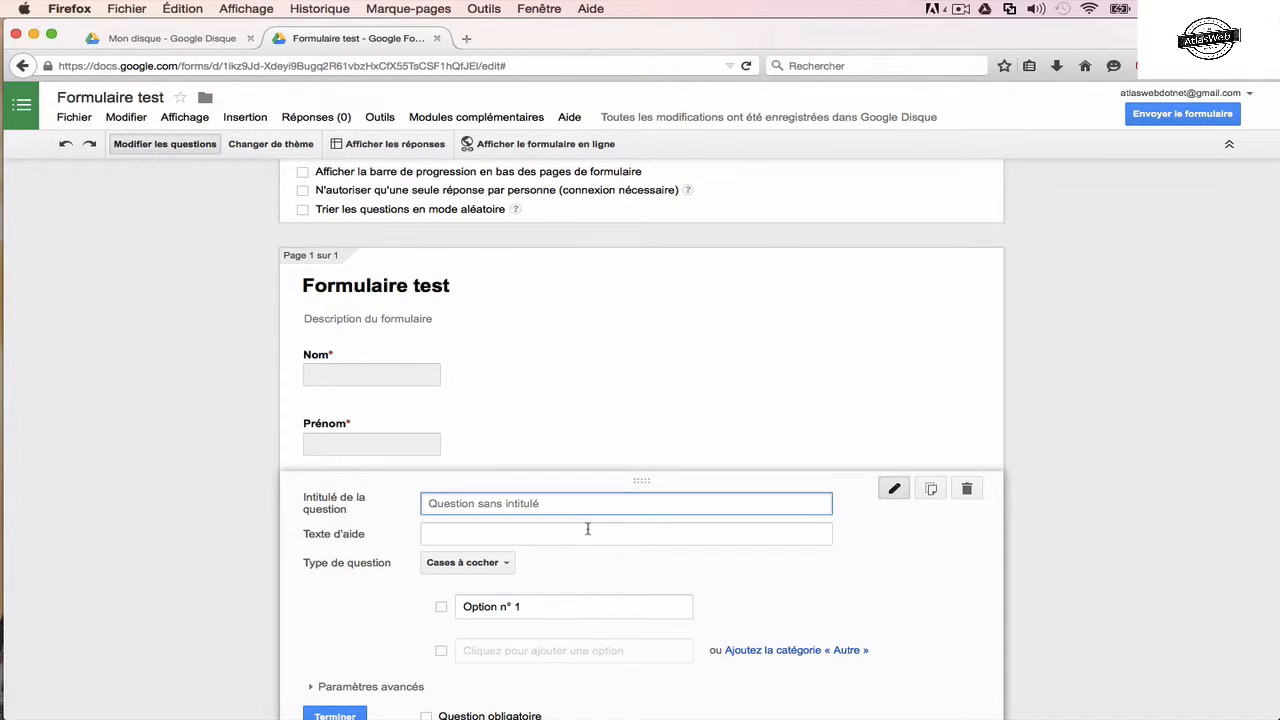
pyautogui.write('Sexe')
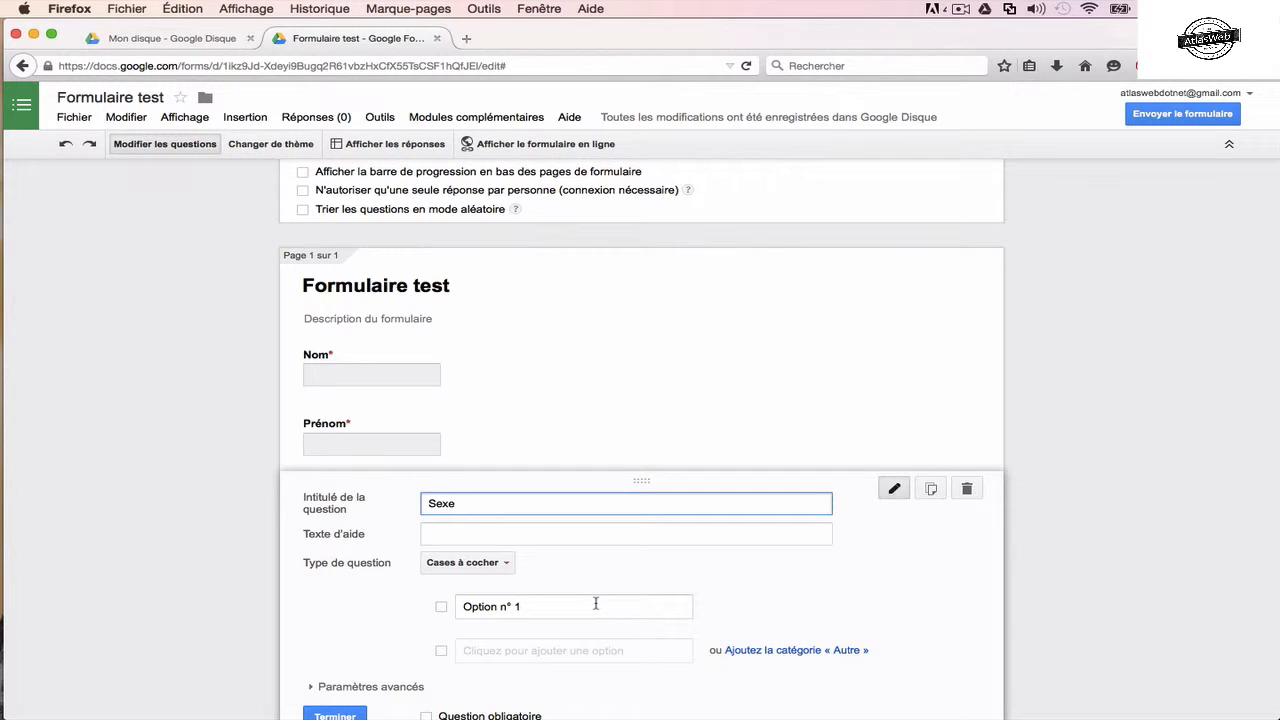
pyautogui.click(528, 606)
pyautogui.write('F')
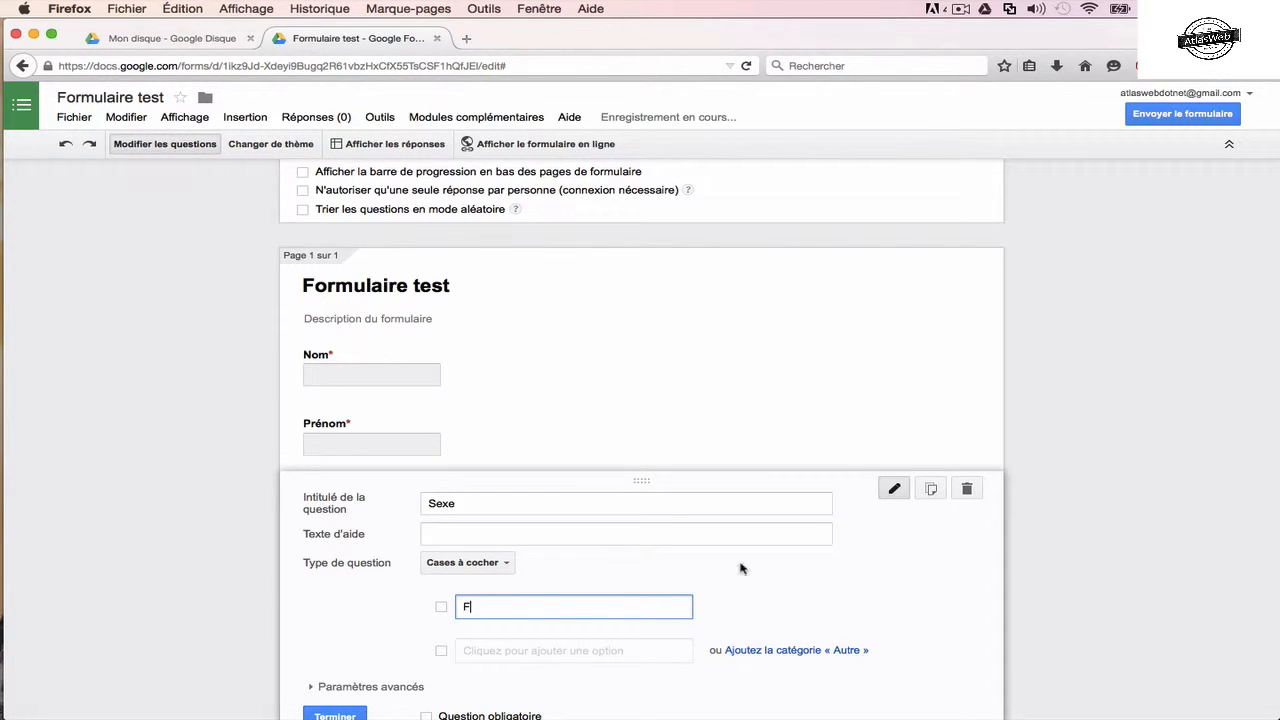
pyautogui.click(604, 565)
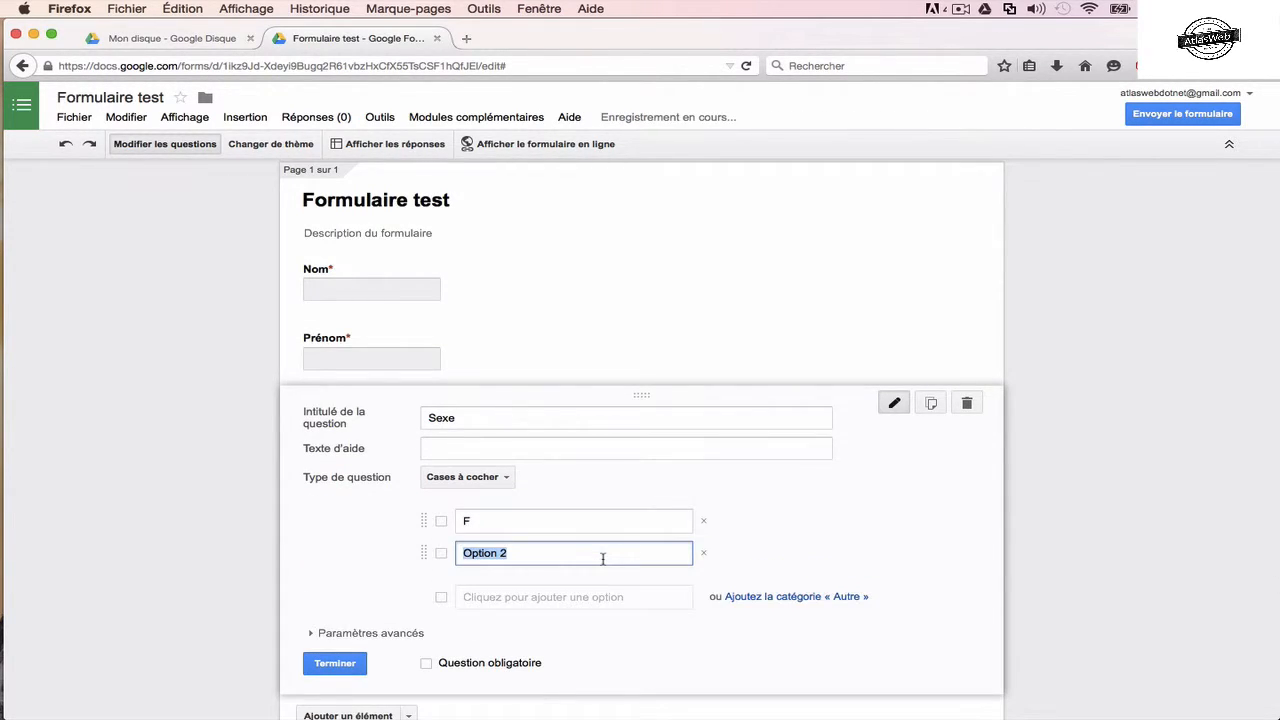
pyautogui.write('H')
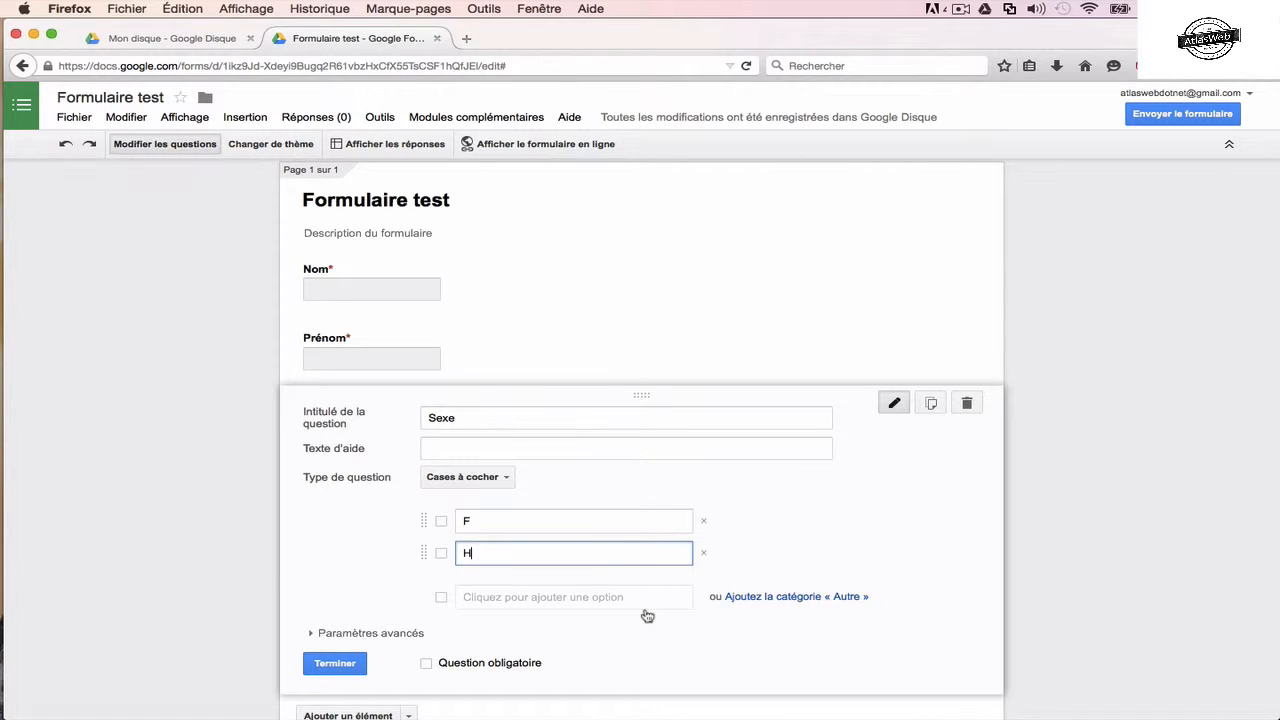
# - Make the "Sexe" question required and finish editing it
pyautogui.click(356, 677)
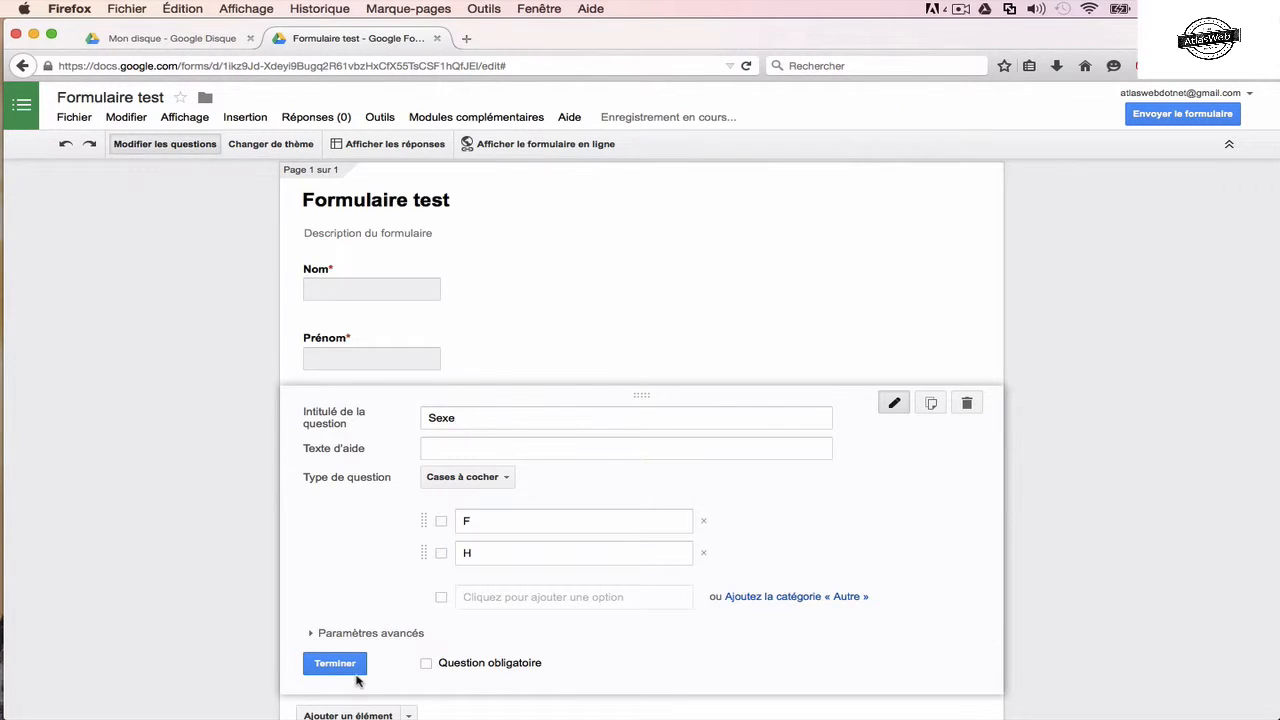
pyautogui.click(425, 665)
pyautogui.click(337, 663)
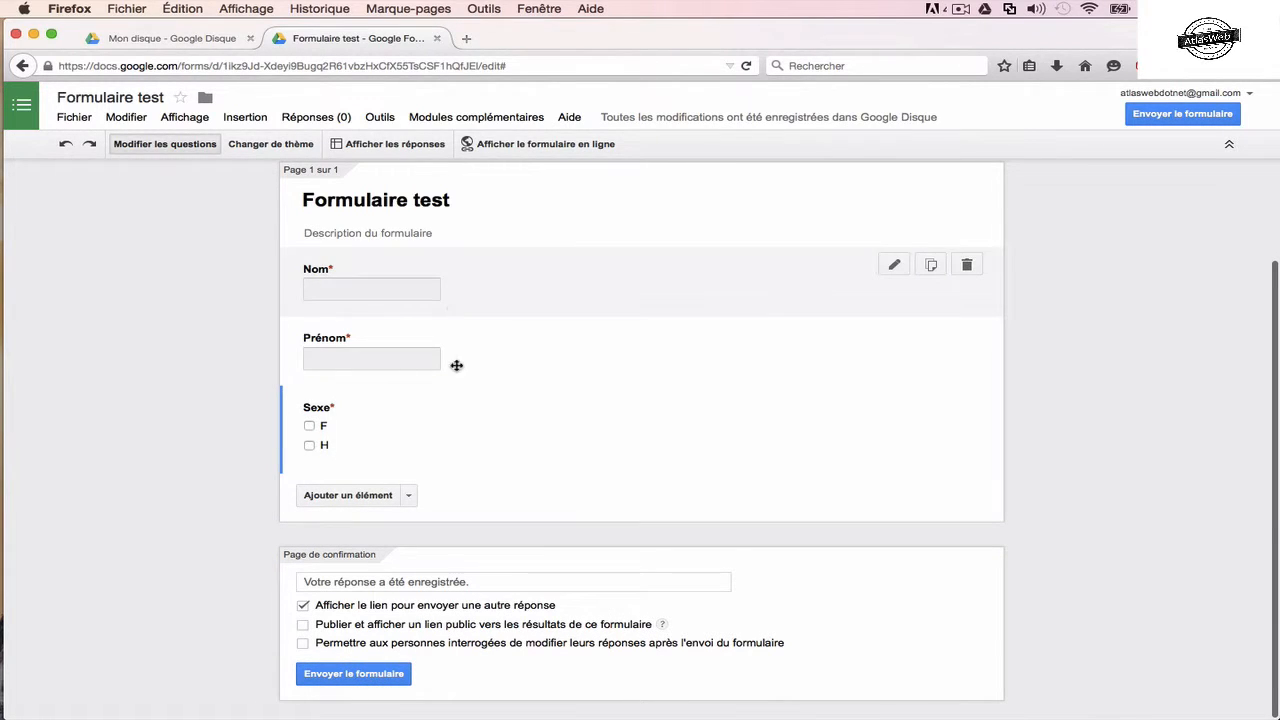
# - Enable the progress bar at the bottom of the form pages in the form settings
pyautogui.scroll(3, 551, 460)
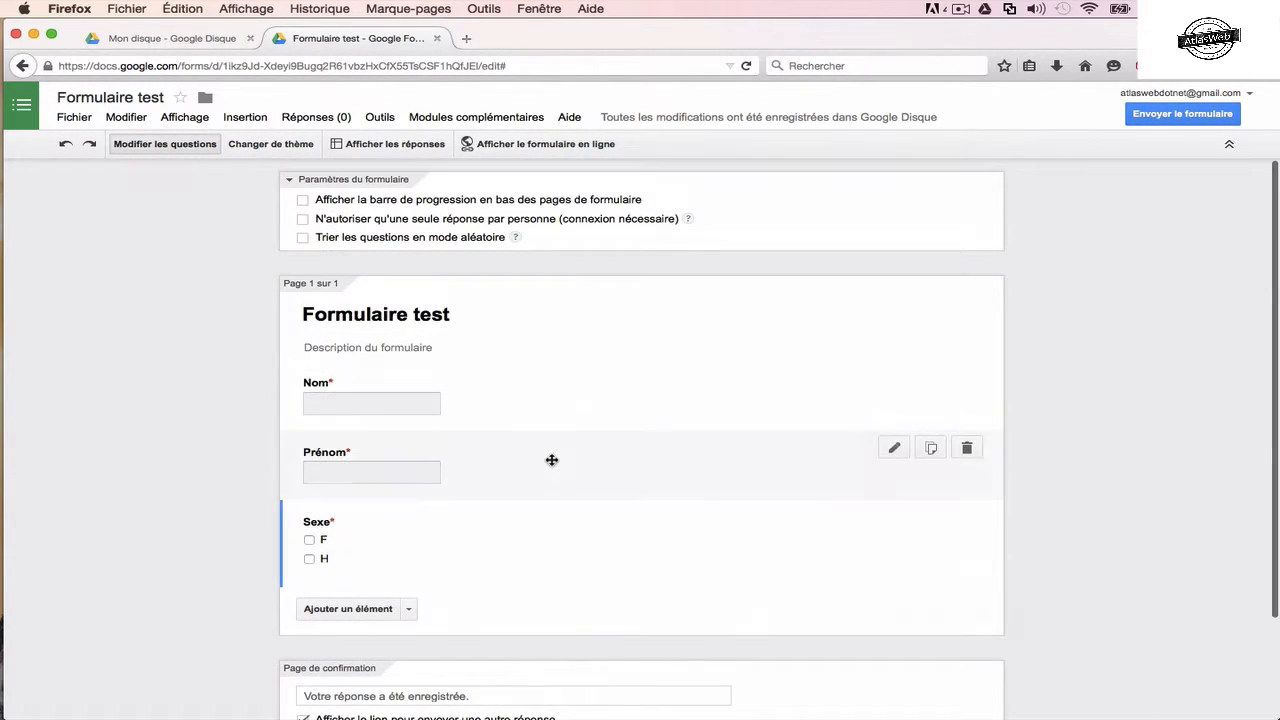
pyautogui.click(303, 201)
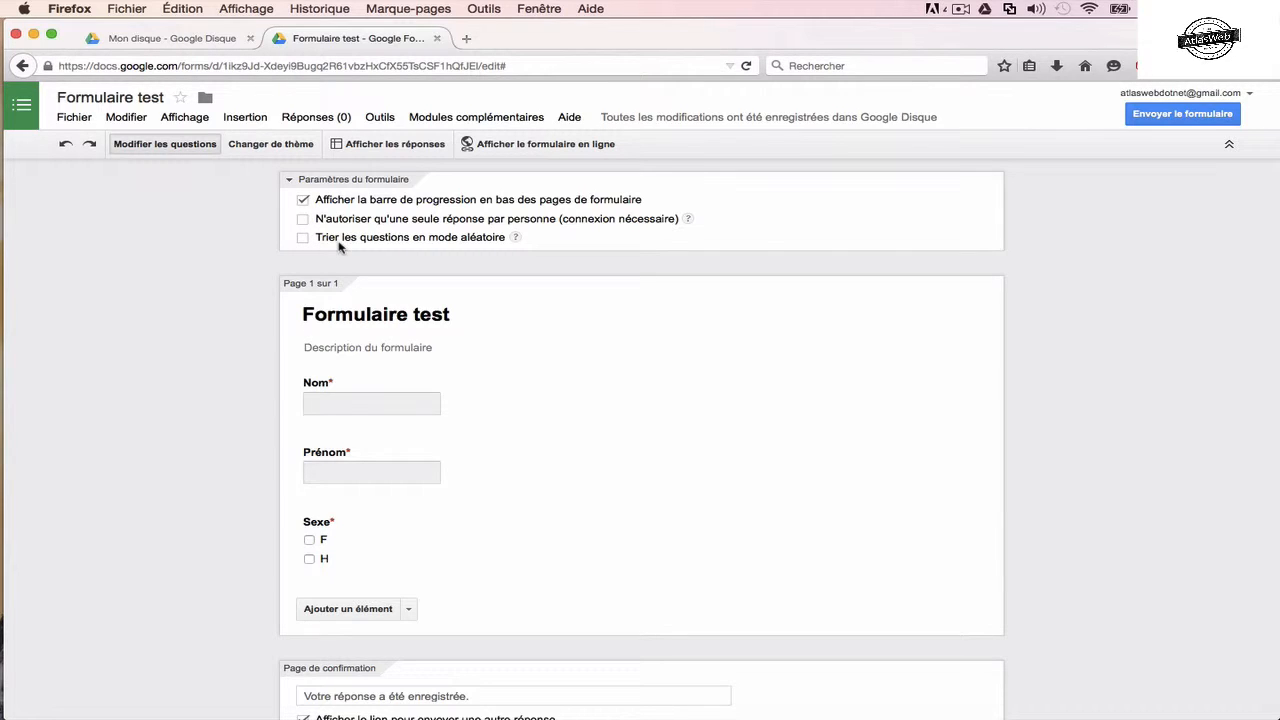
pyautogui.scroll(-3, 608, 403)
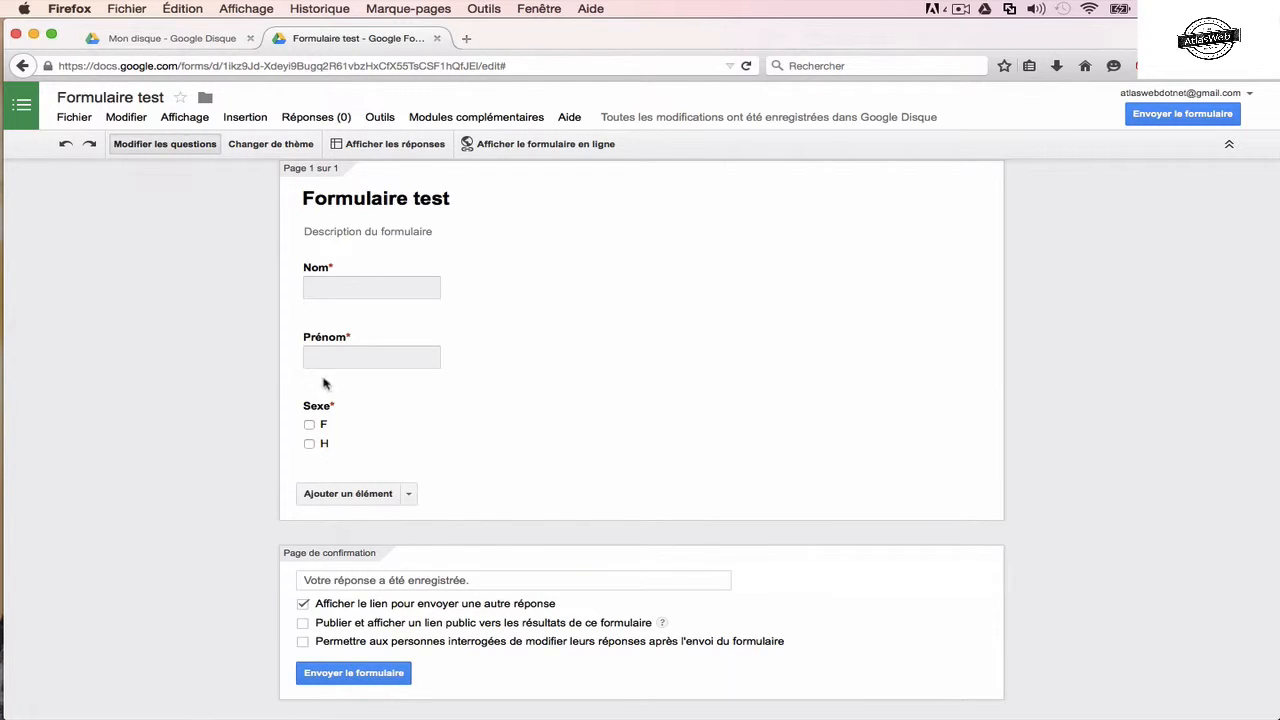
pyautogui.scroll(2, 168, 361)
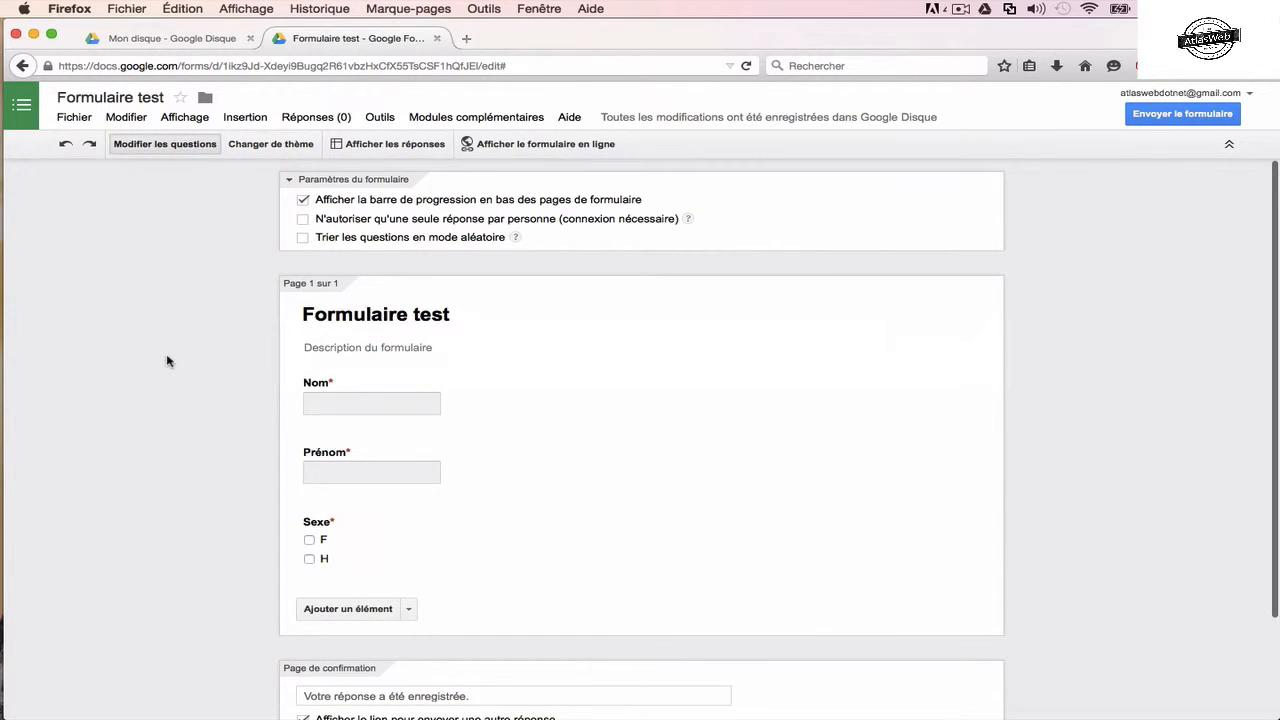
# - Apply the "Vie à la ferme" theme to the form and check the preview
pyautogui.click(250, 144)
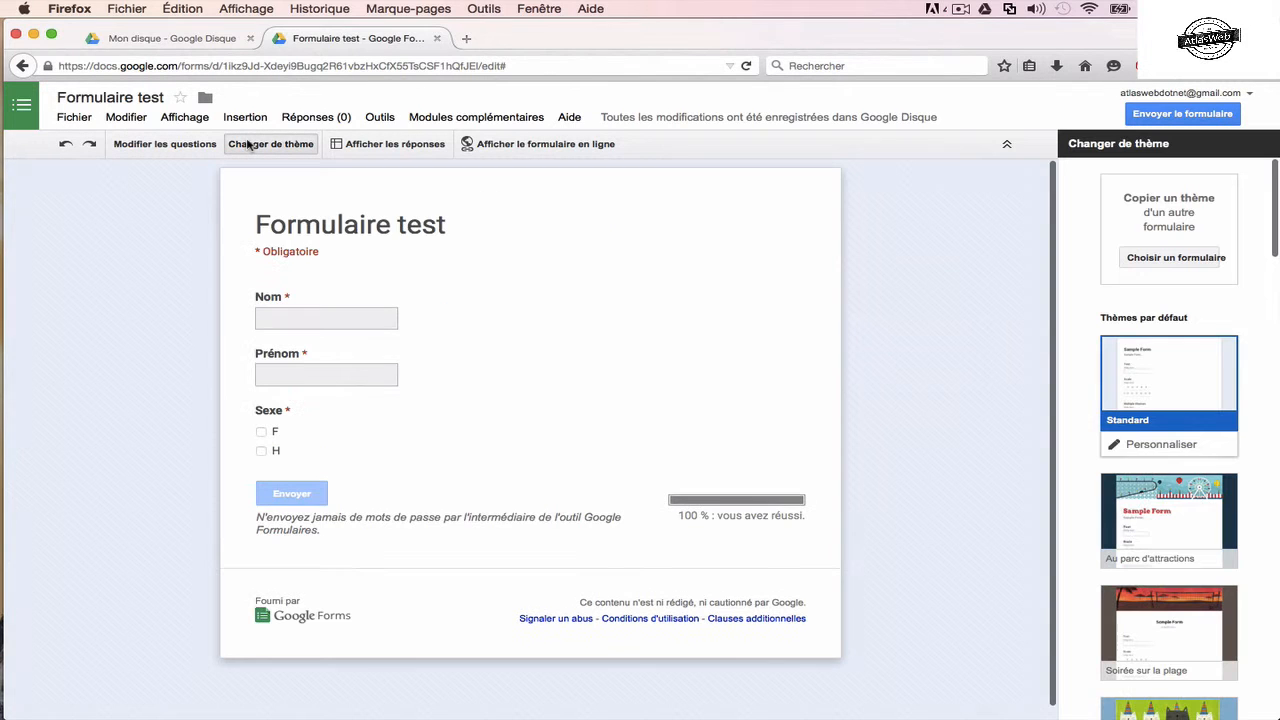
pyautogui.scroll(-5, 1156, 542)
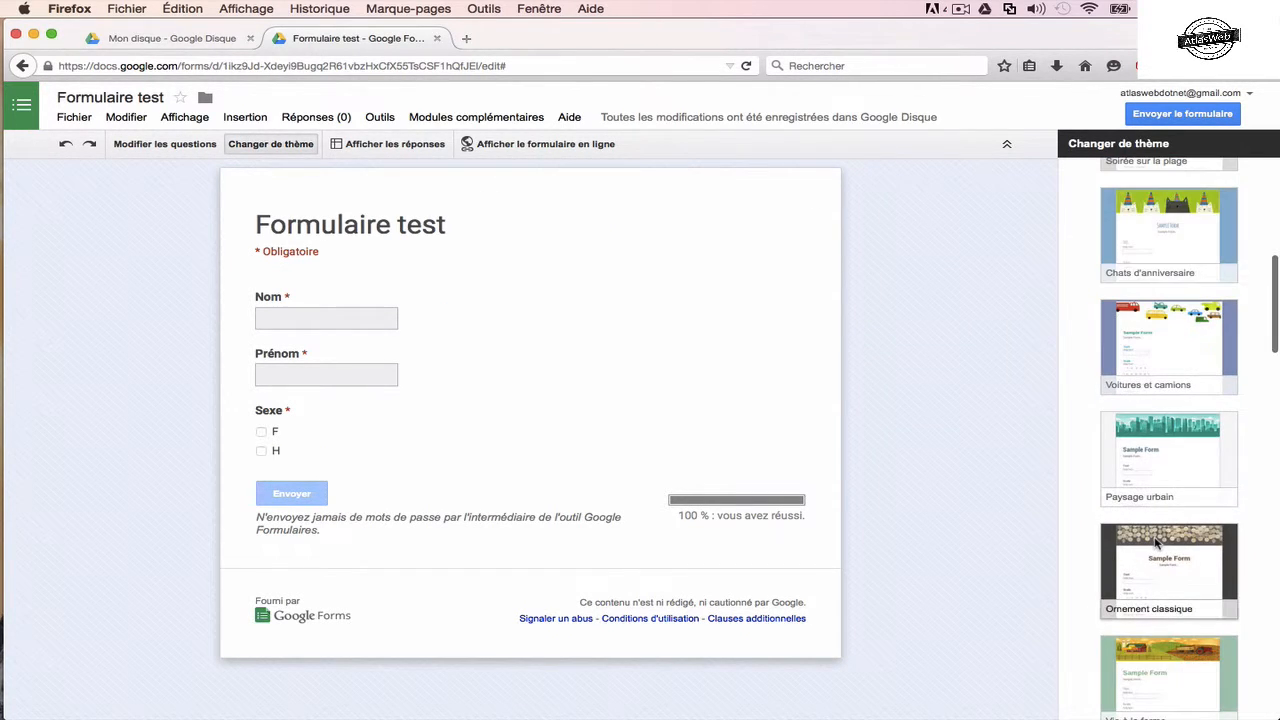
pyautogui.click(1168, 668)
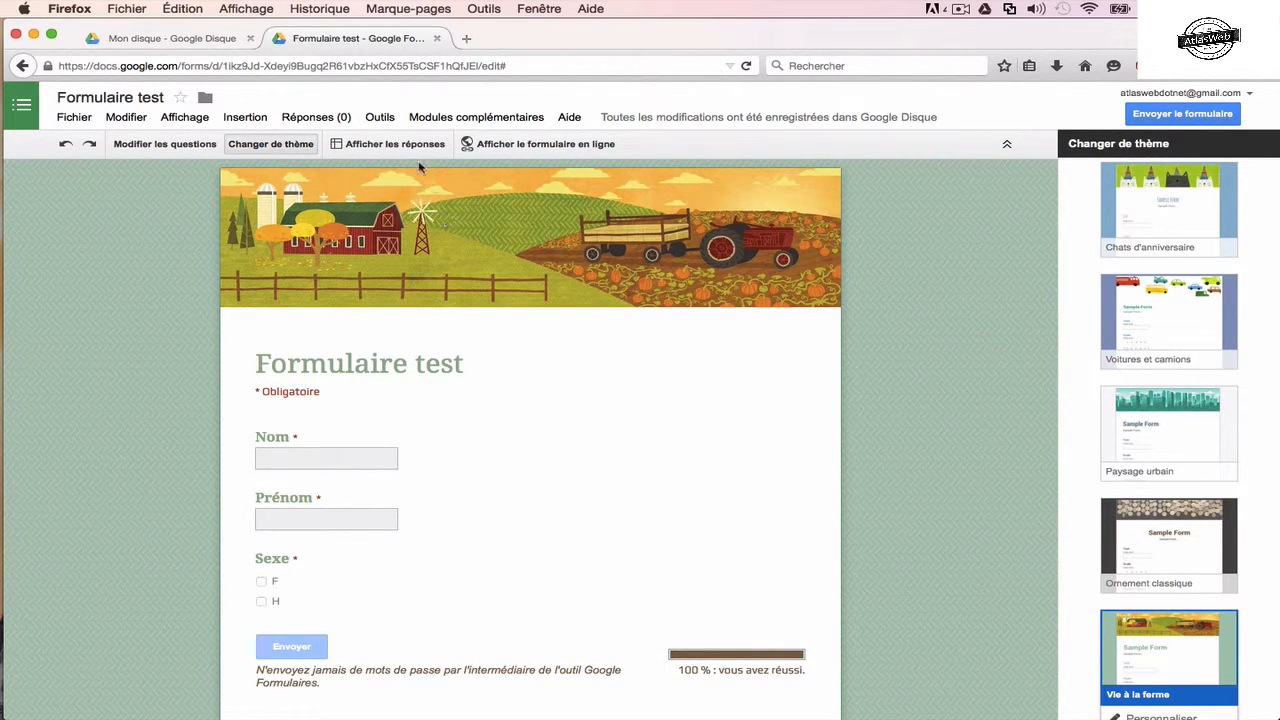
pyautogui.scroll(-2, 123, 449)
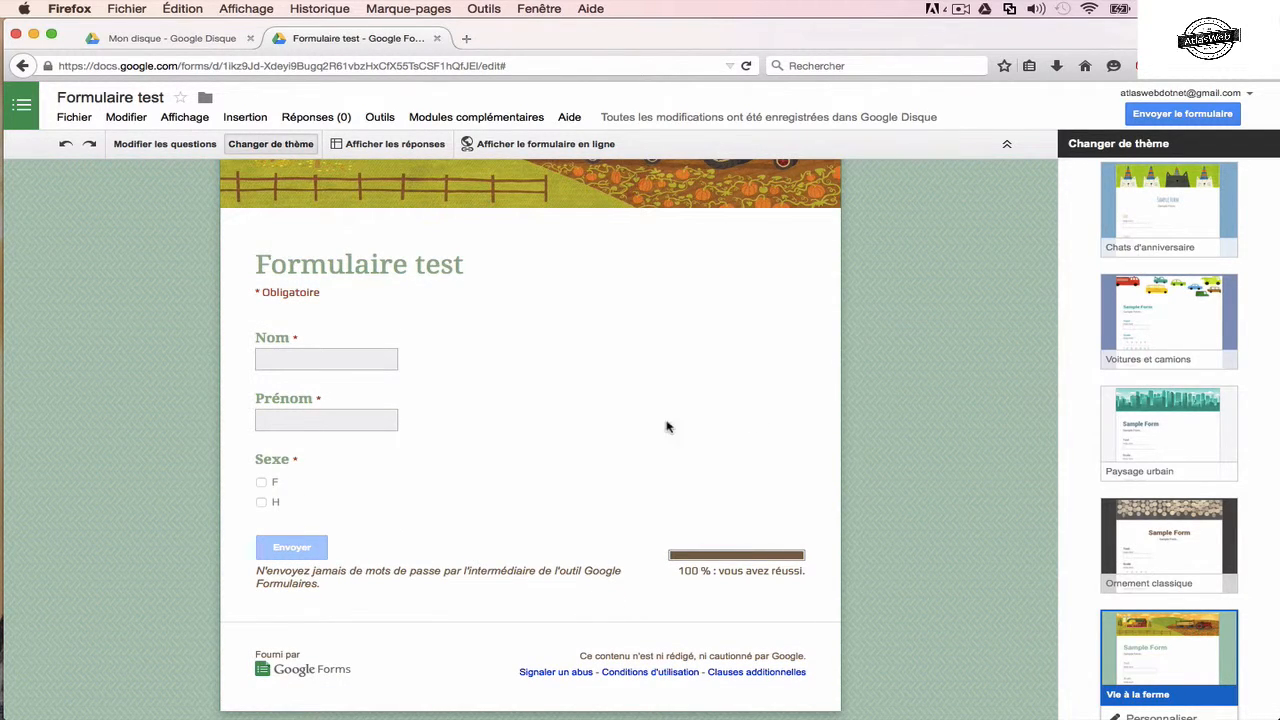
# - Open the form's sending options and view its HTML embed code and custom size settings
pyautogui.click(1163, 116)
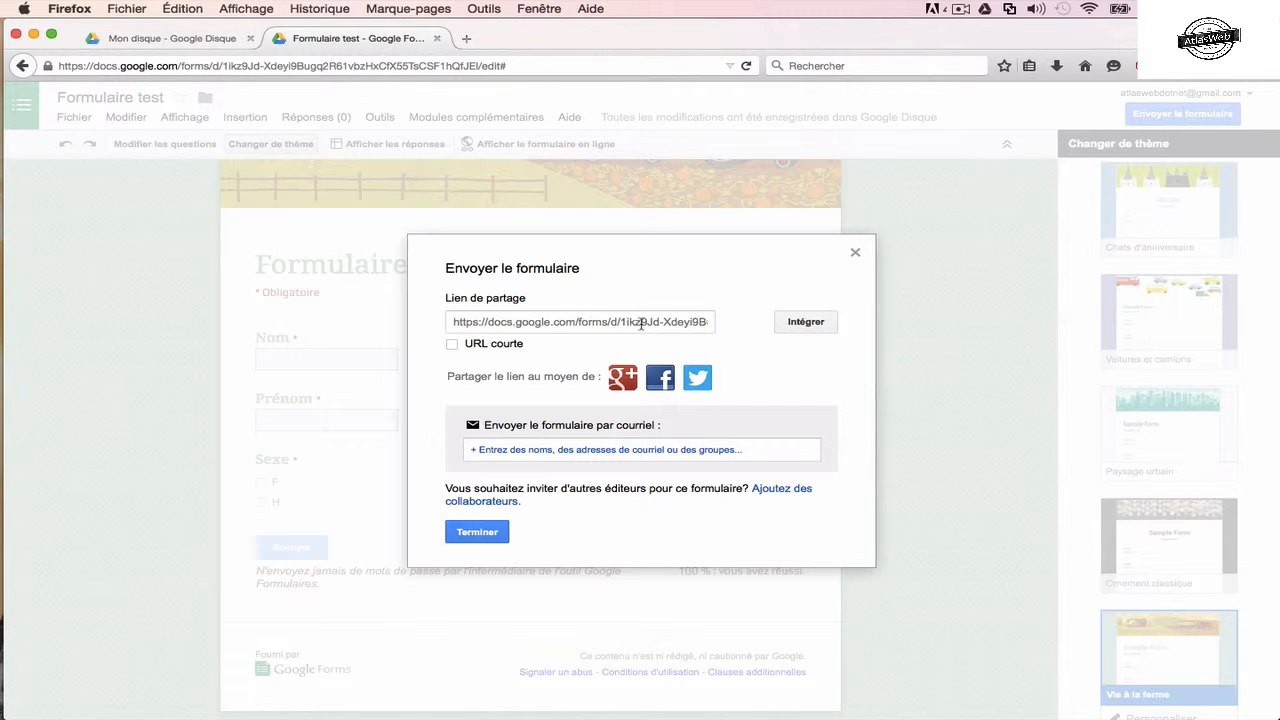
pyautogui.click(786, 322)
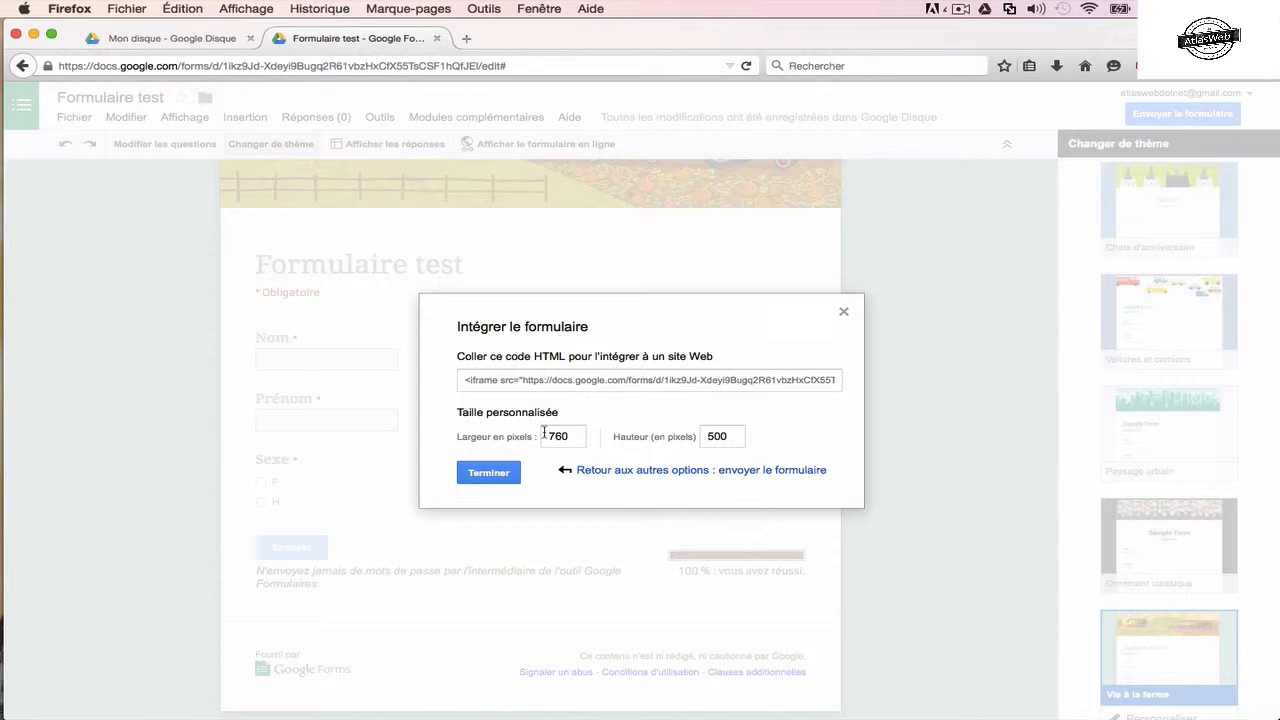
pyautogui.click(844, 312)
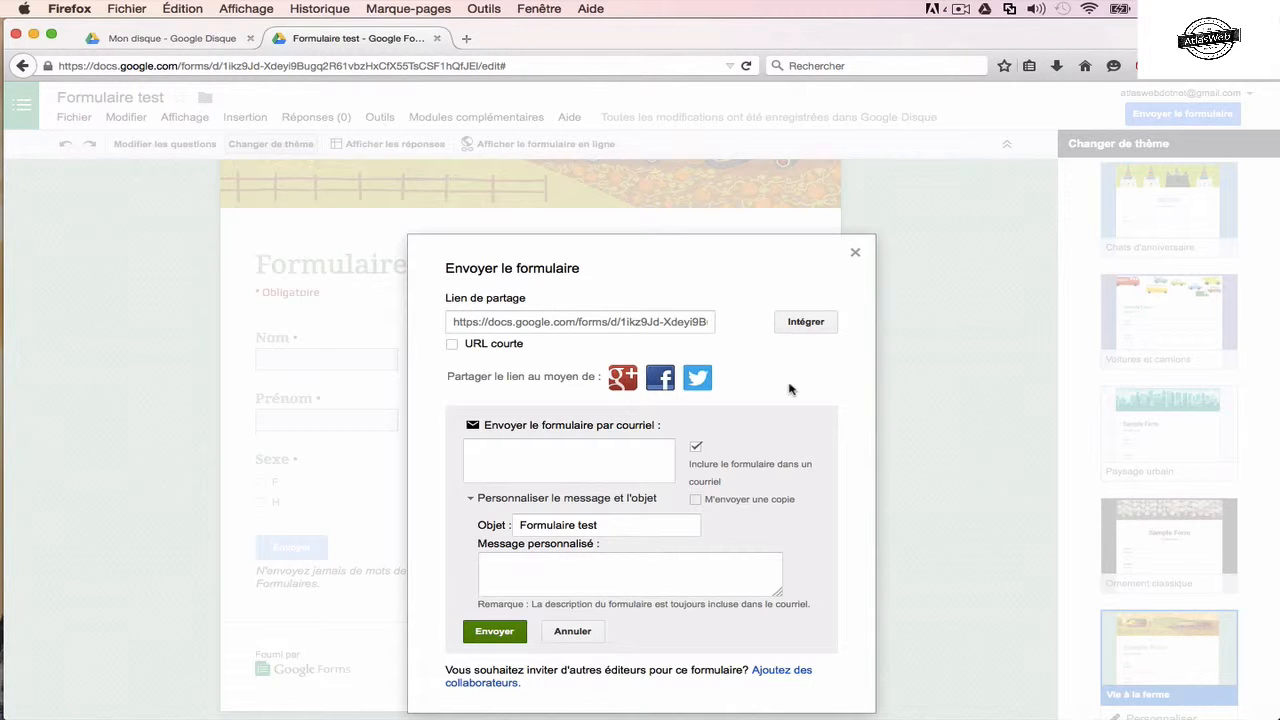
# - Send the form by e-mail to the recipient's address with the custom message "Svp le formulaire à remplir"
pyautogui.click(588, 455)
pyautogui.write('koi')
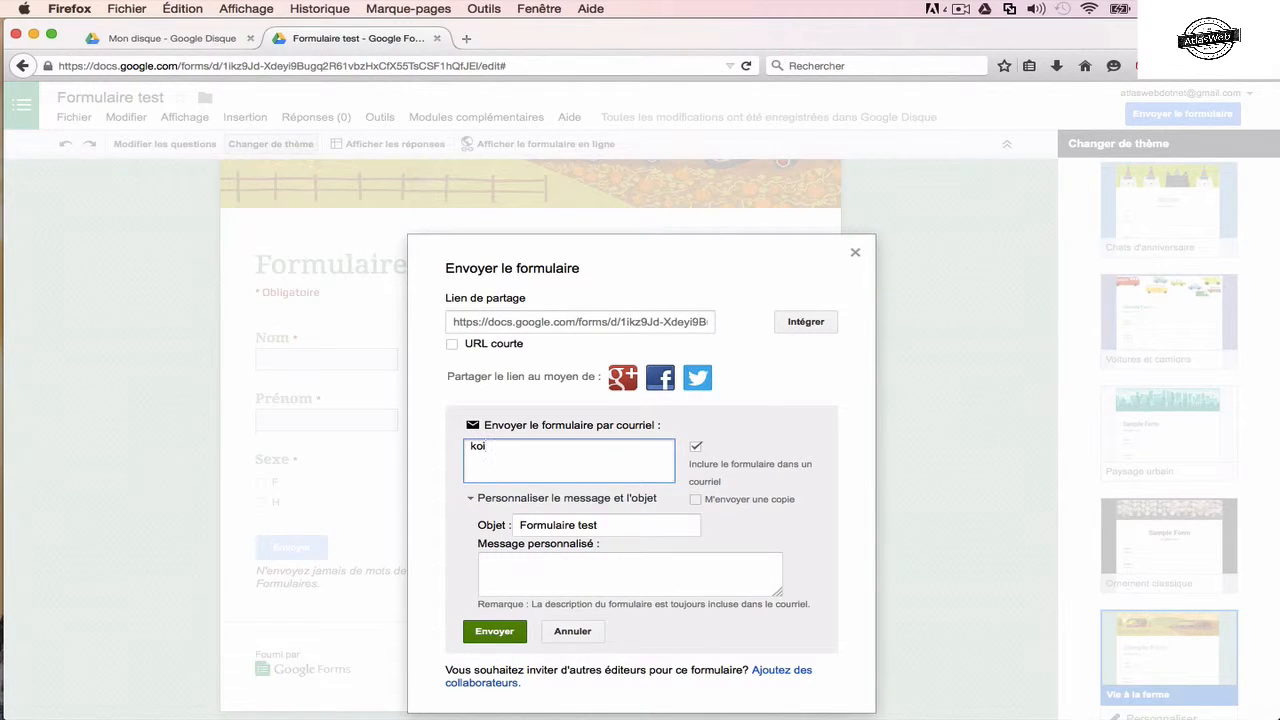
pyautogui.press('BackSpace')
pyautogui.press('Return')
pyautogui.click(586, 573)
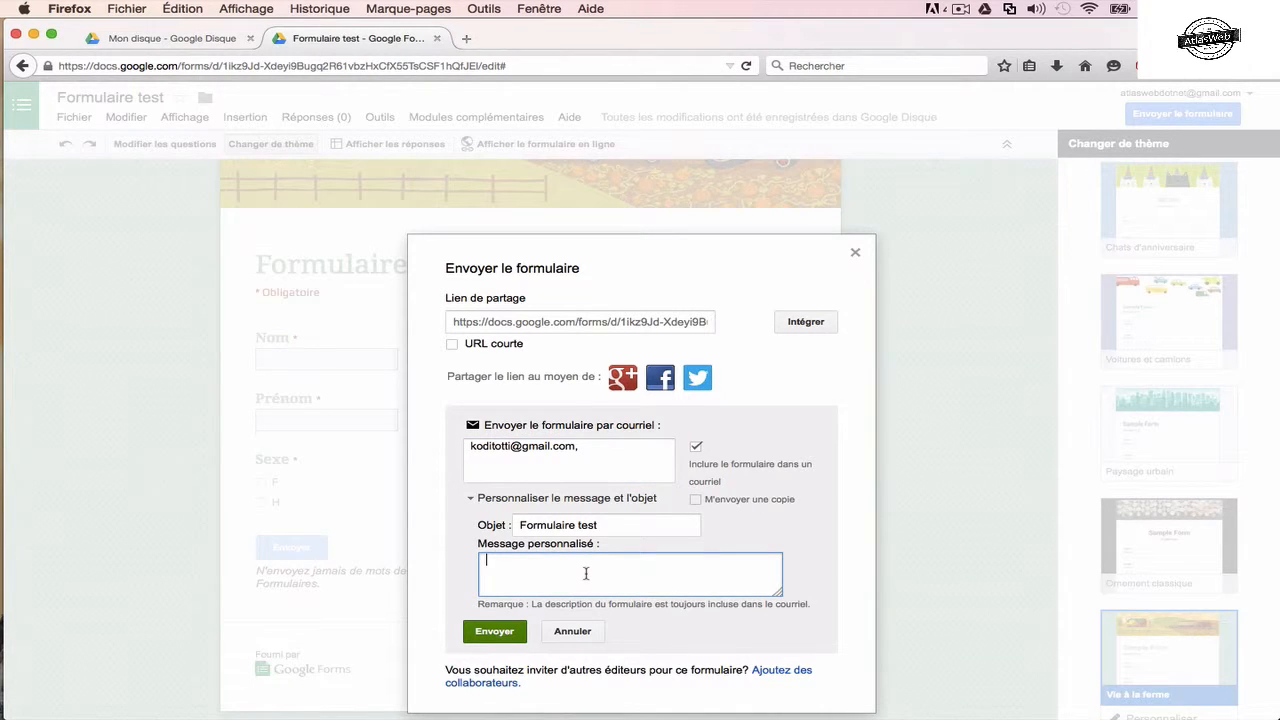
pyautogui.write('Svp le formulaire à remplir')
pyautogui.click(504, 633)
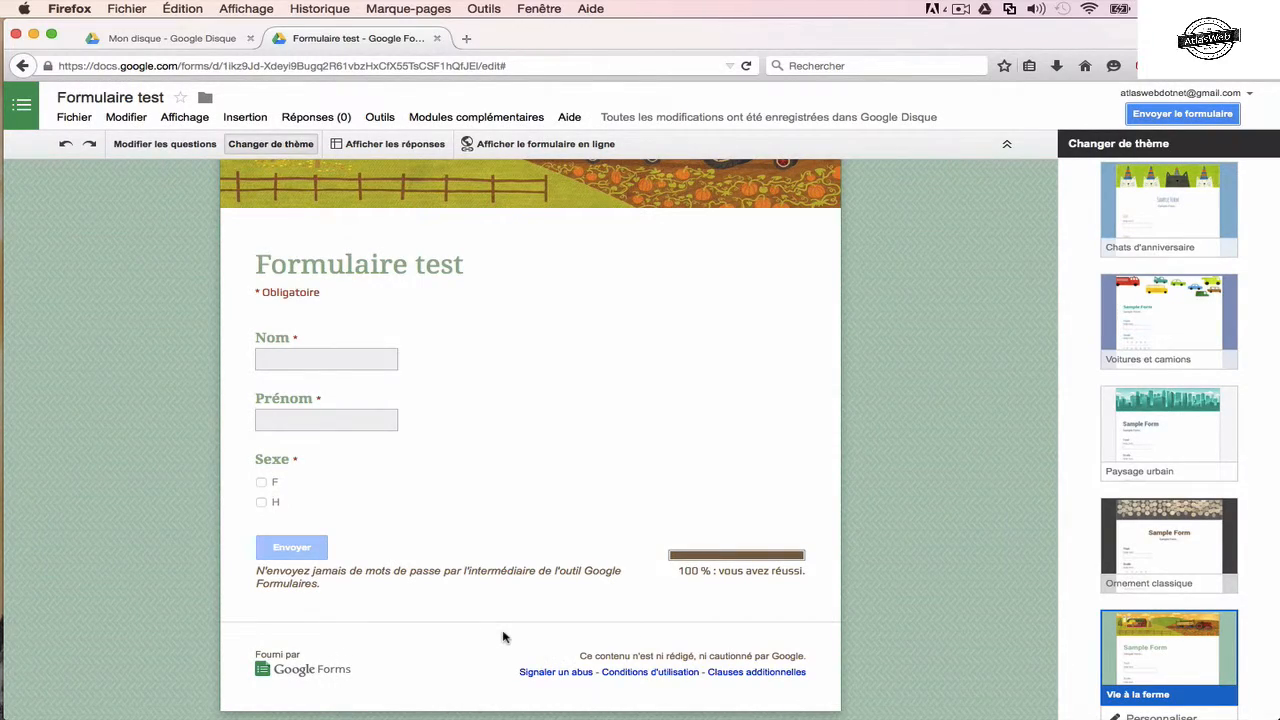
# - Switch to Chrome and open the received form in Google Forms through the link in the e-mail
pyautogui.hotkey('ctrl', 'Up')
pyautogui.click(967, 594)
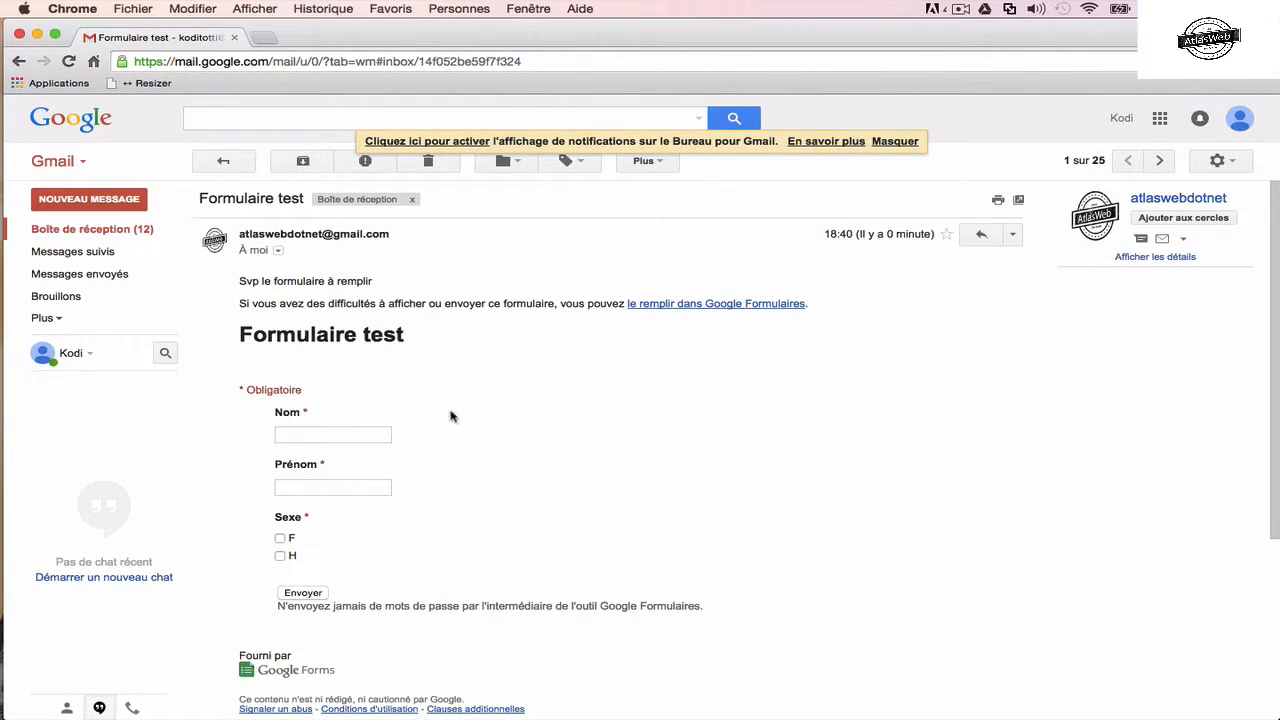
pyautogui.click(670, 304)
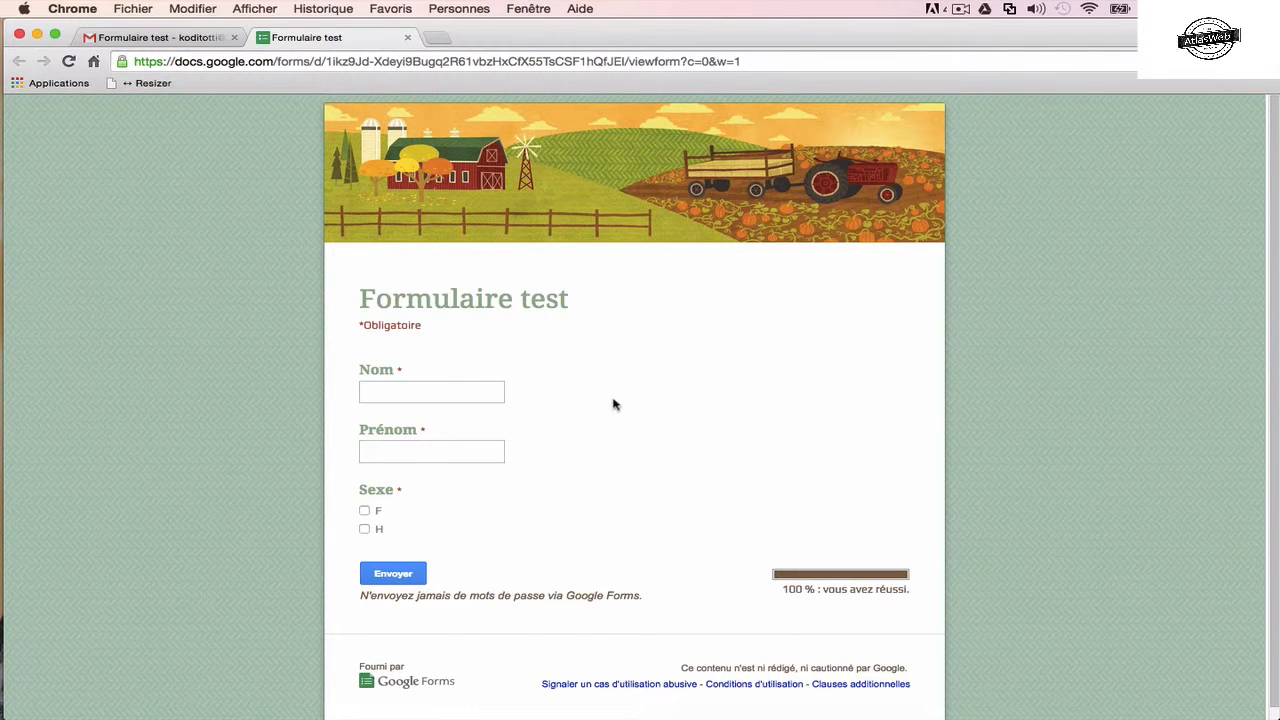
# - Fill in the form with Nom "A", Prénom "B" and Sexe "H", and submit the response
pyautogui.click(496, 391)
pyautogui.write('A')
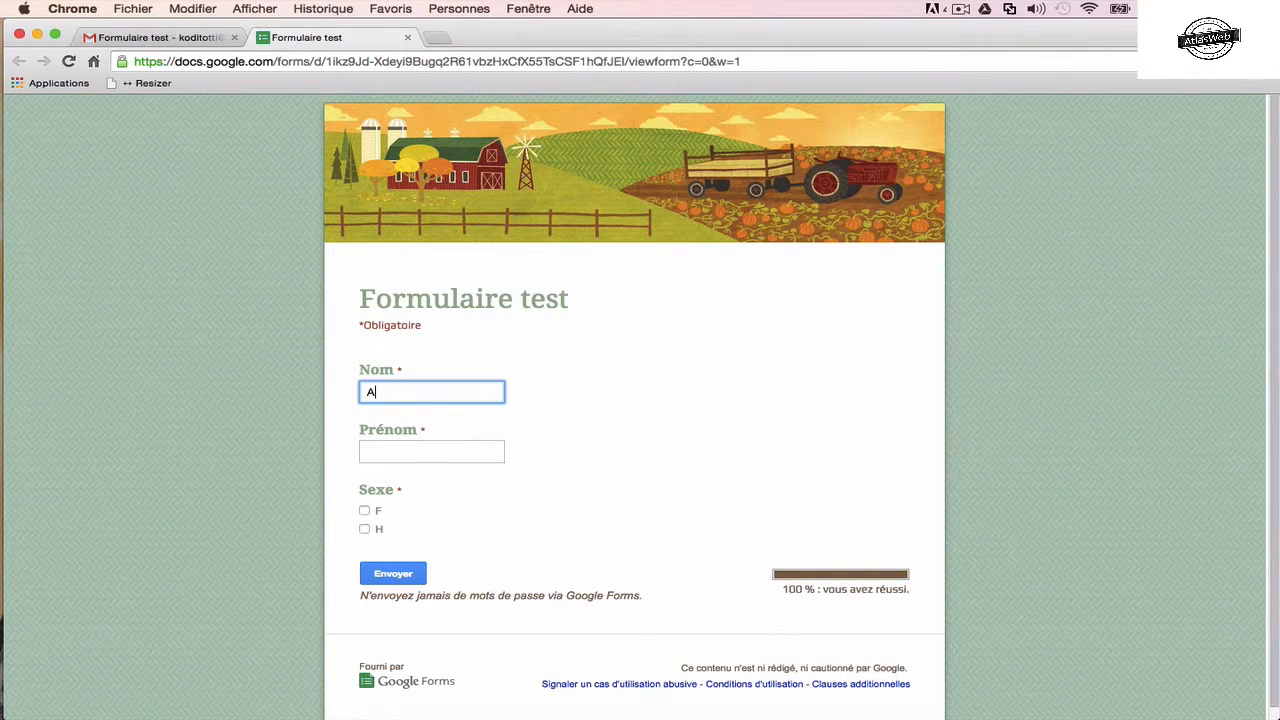
pyautogui.click(474, 443)
pyautogui.write('B')
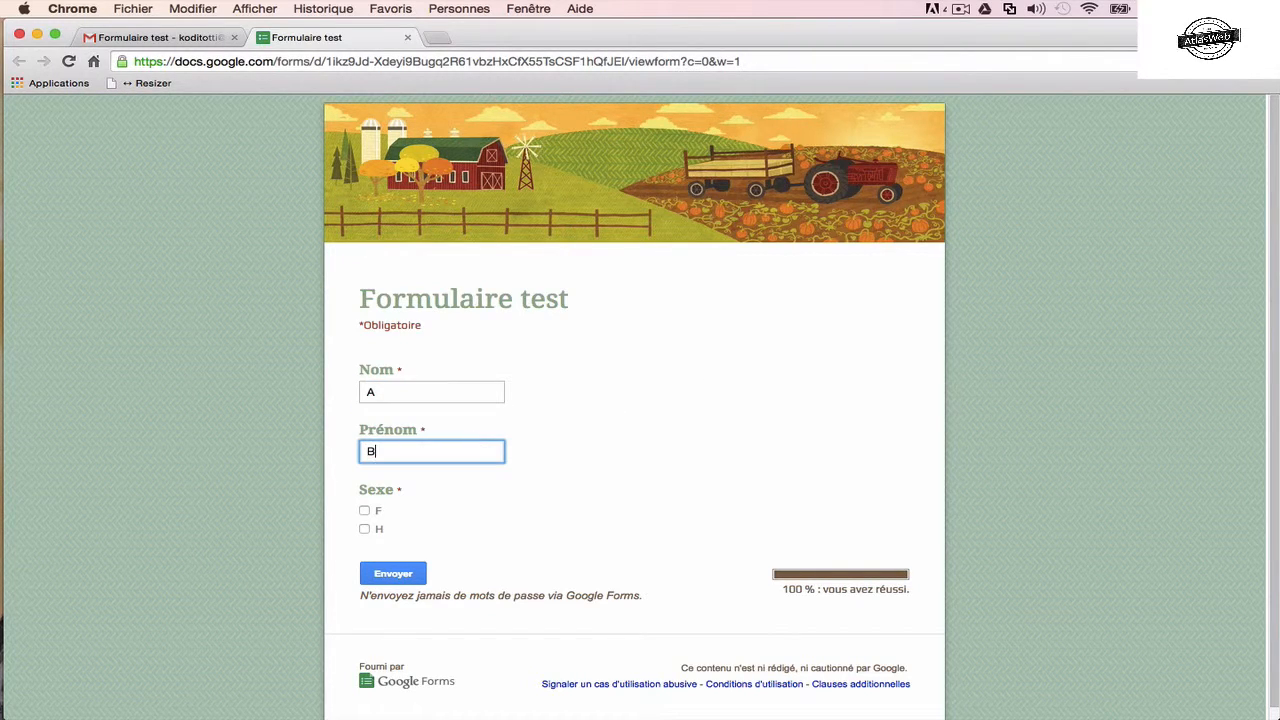
pyautogui.click(364, 530)
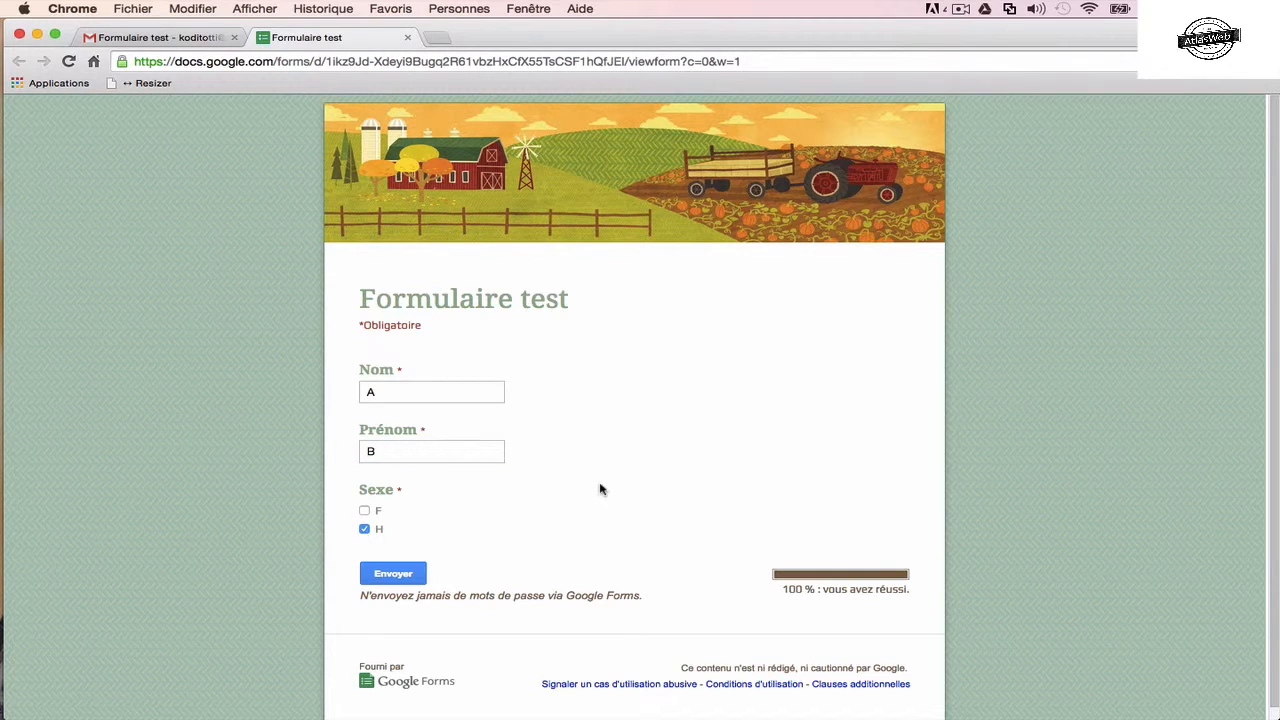
pyautogui.click(391, 581)
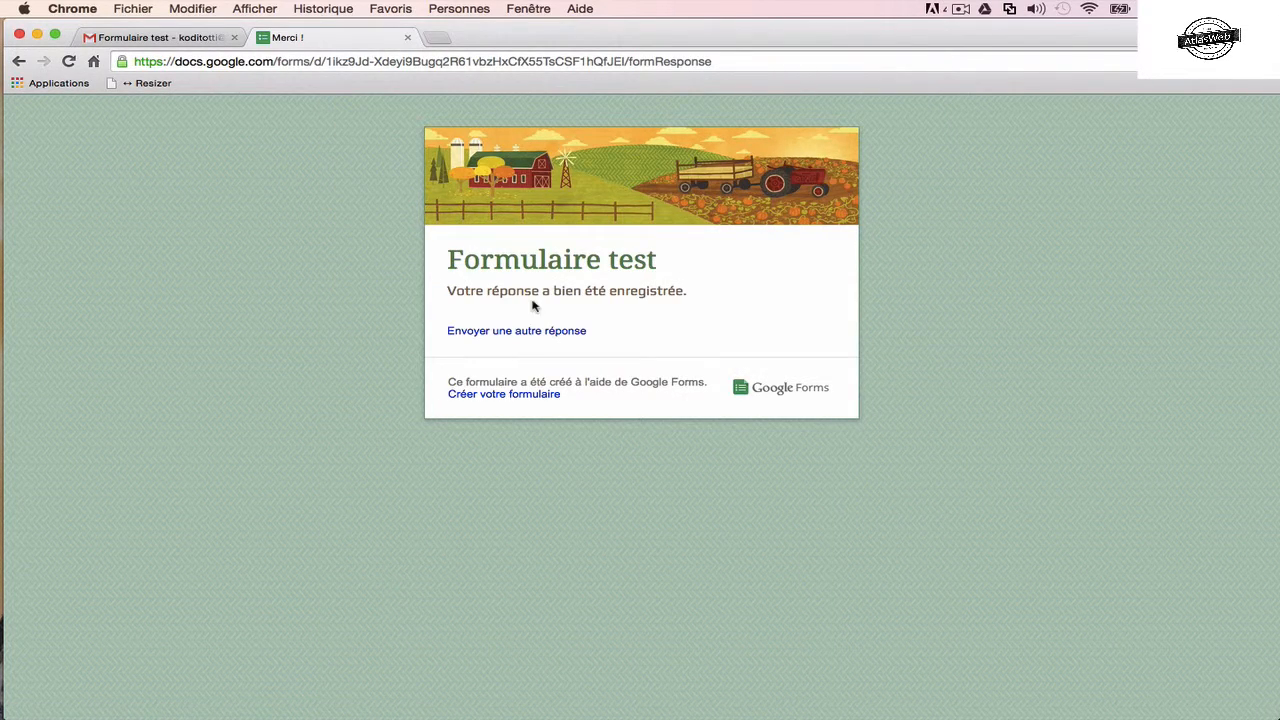
# - Switch to Firefox and open the form's question editor to examine the confirmation page options
pyautogui.hotkey('ctrl', 'Up')
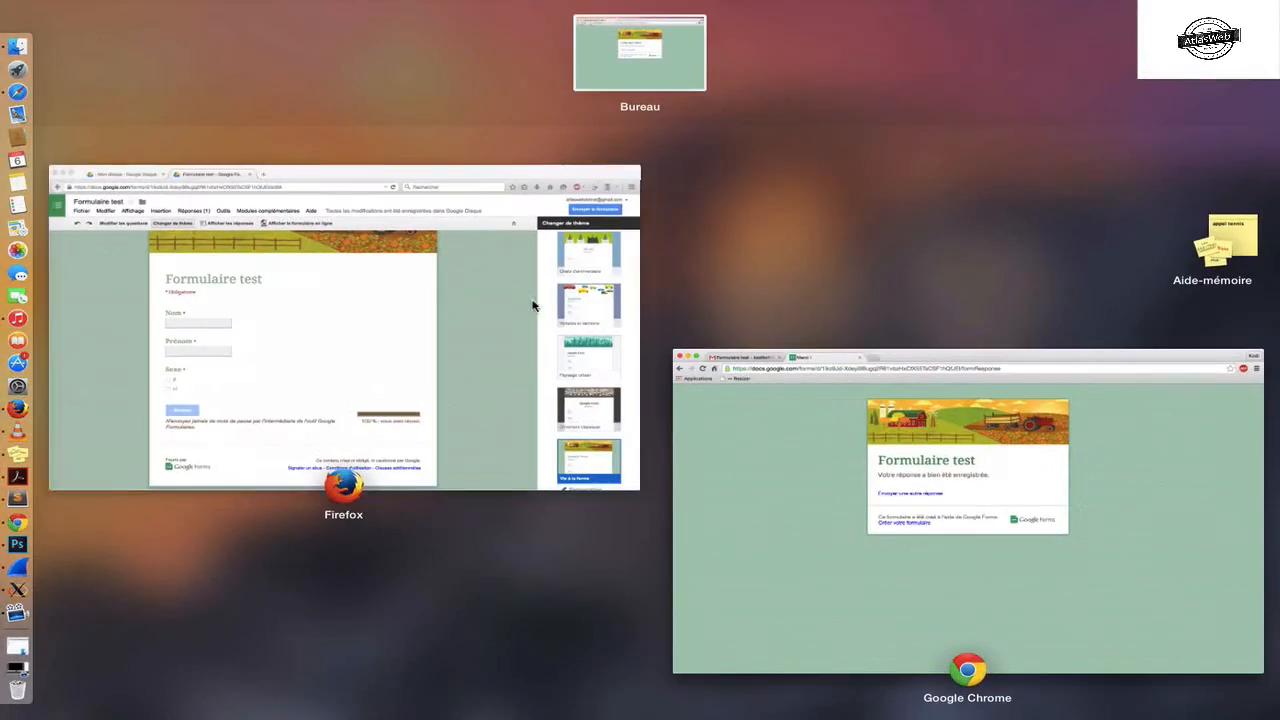
pyautogui.click(443, 403)
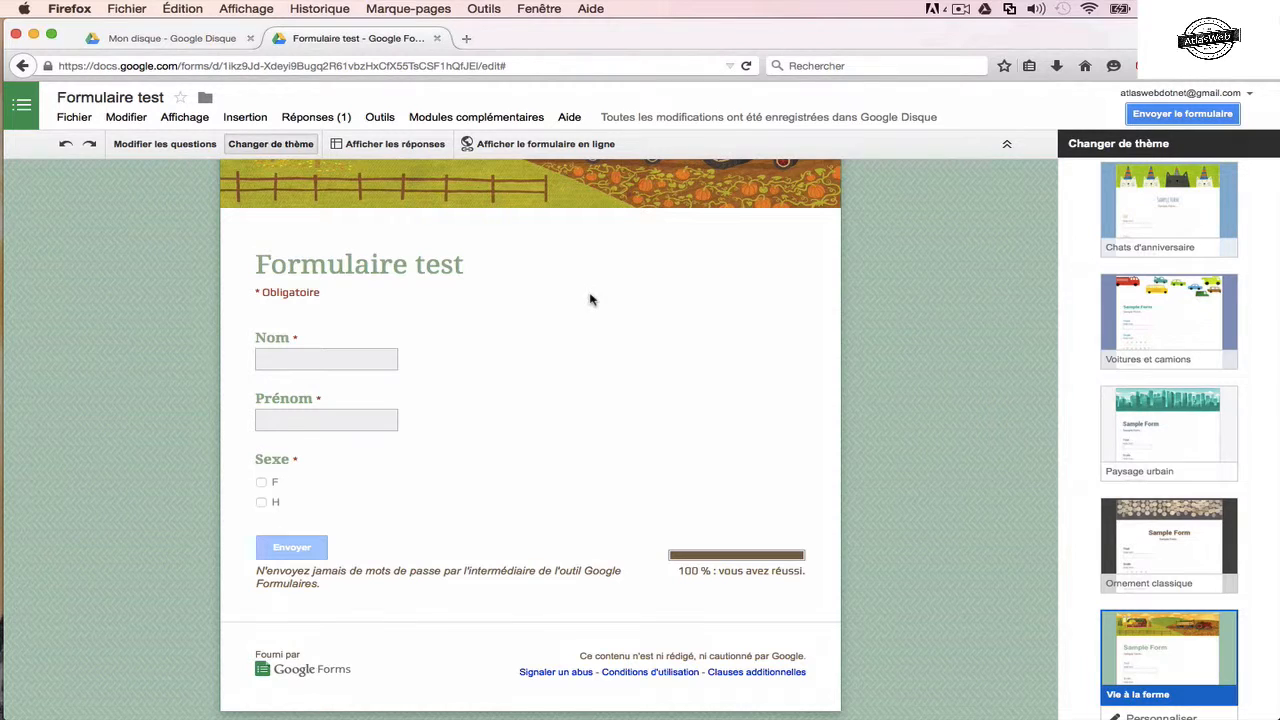
pyautogui.click(165, 144)
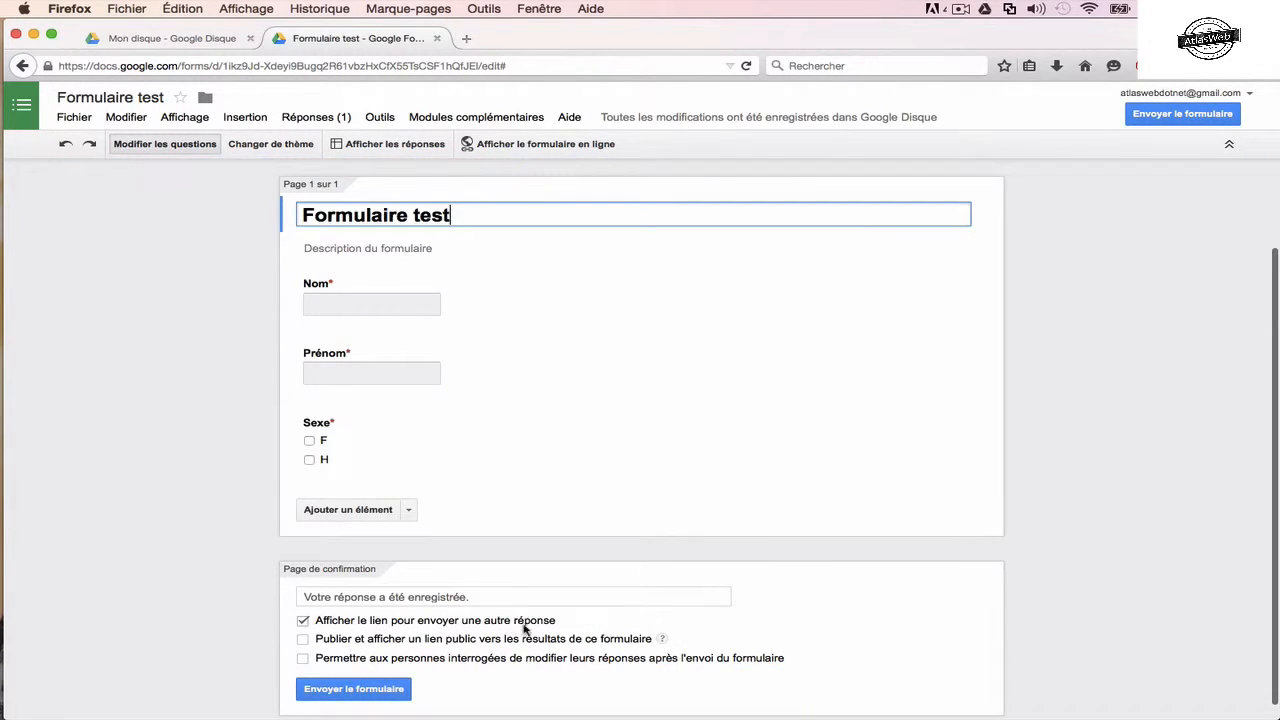
# - Switch back to Chrome and submit another response with Nom "B", Prénom "C" and Sexe "F"
pyautogui.hotkey('ctrl', 'Up')
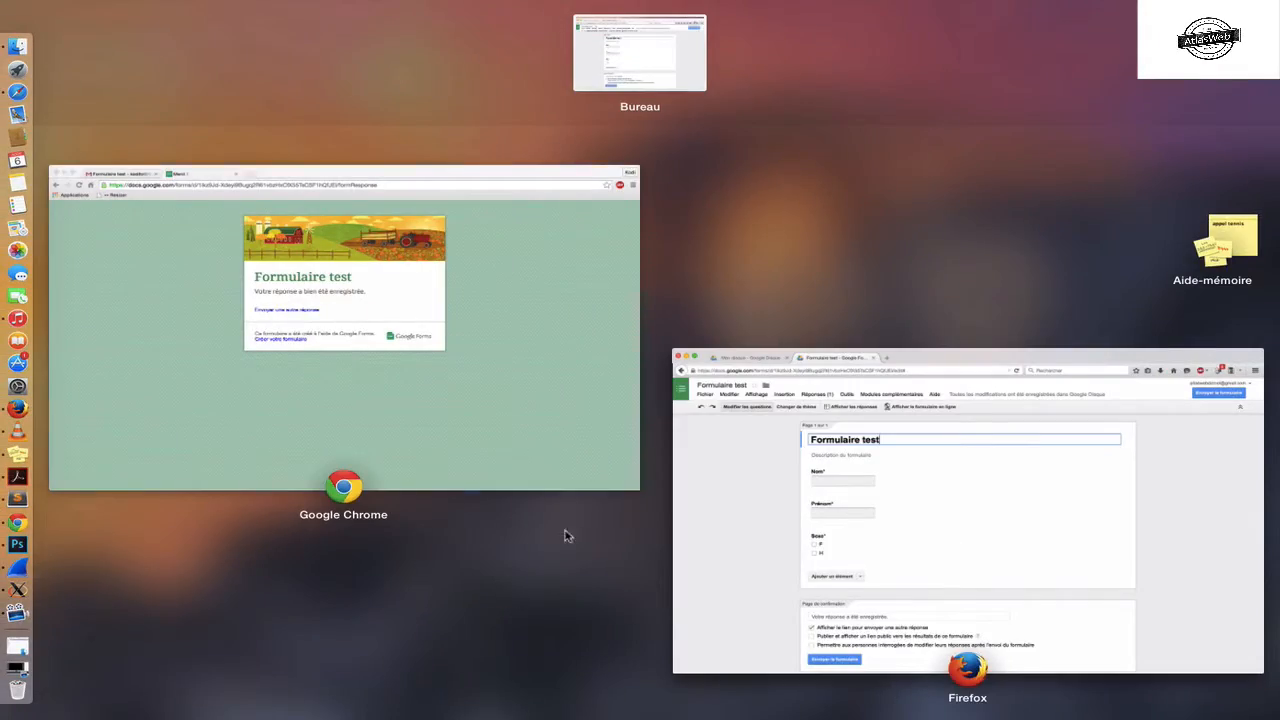
pyautogui.click(576, 402)
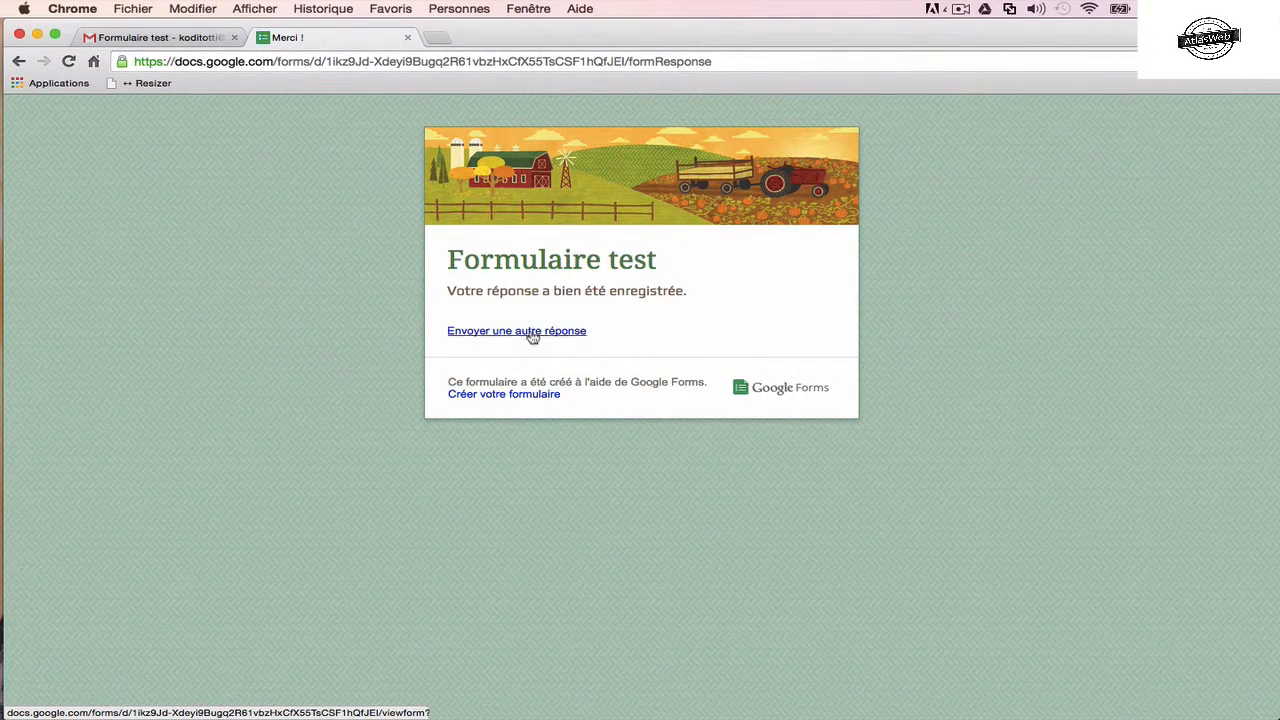
pyautogui.click(532, 334)
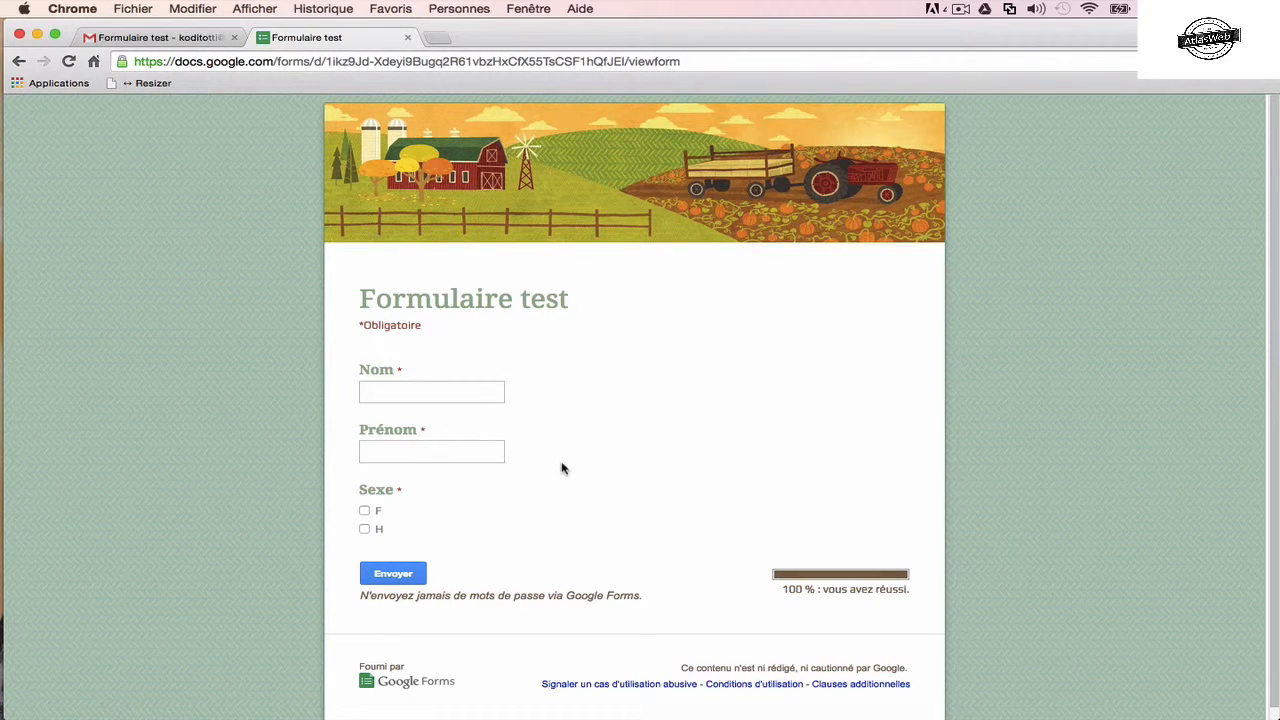
pyautogui.click(478, 394)
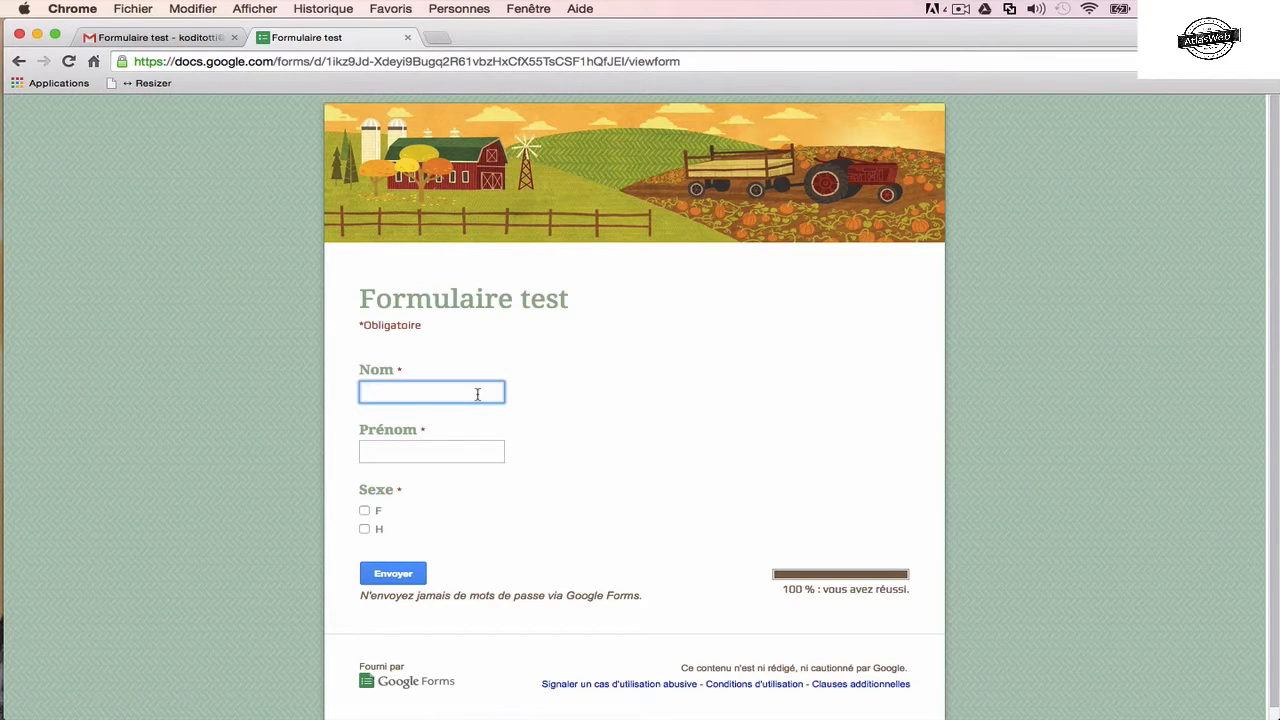
pyautogui.write('B')
pyautogui.click(475, 455)
pyautogui.write('C')
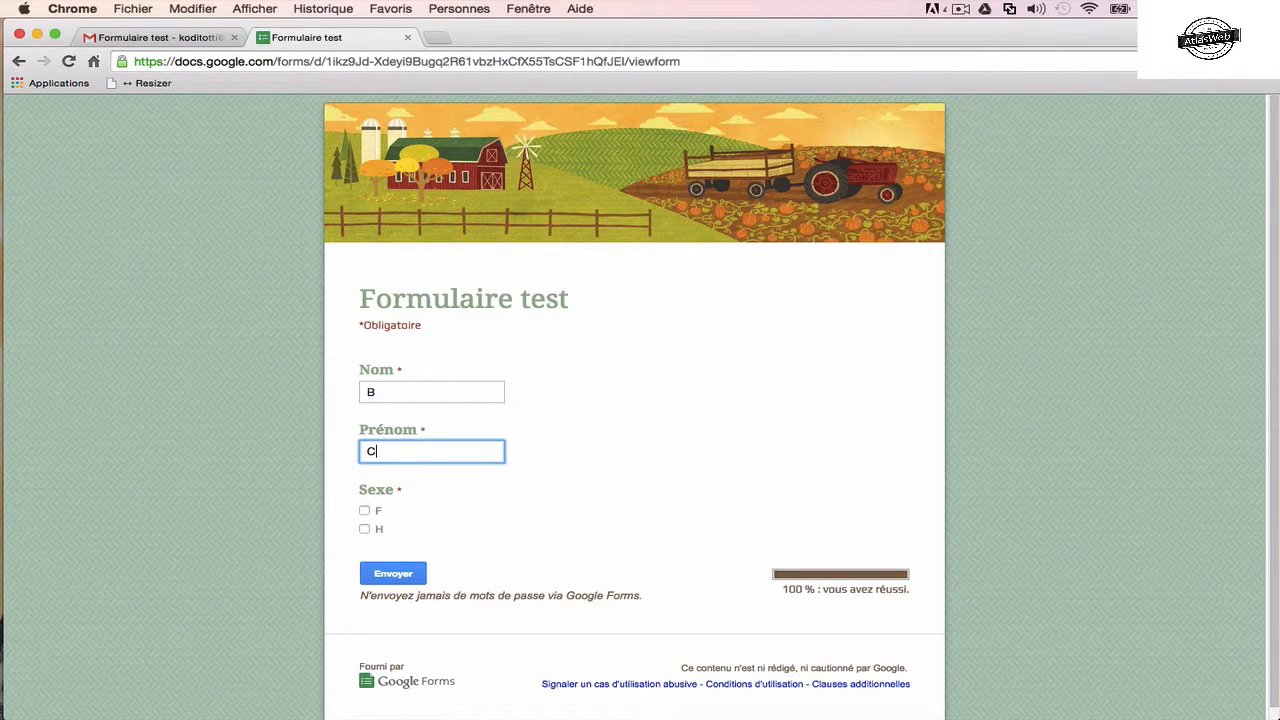
pyautogui.click(364, 510)
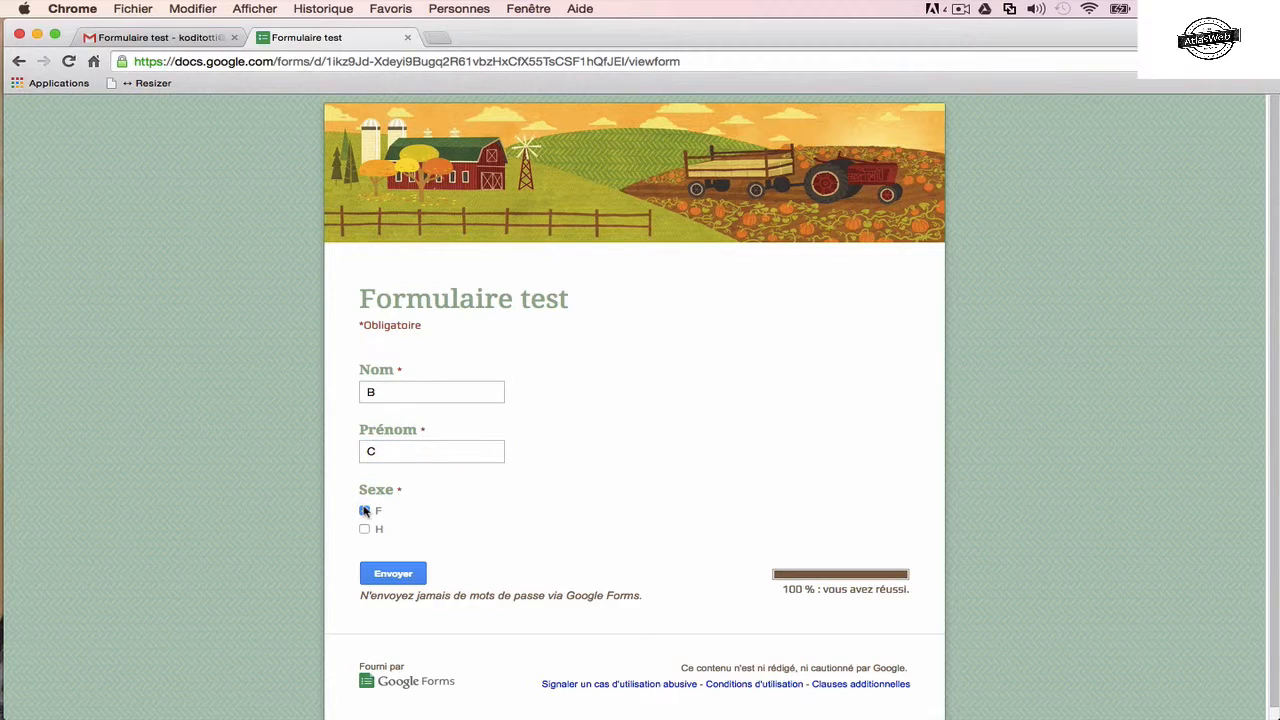
pyautogui.click(404, 577)
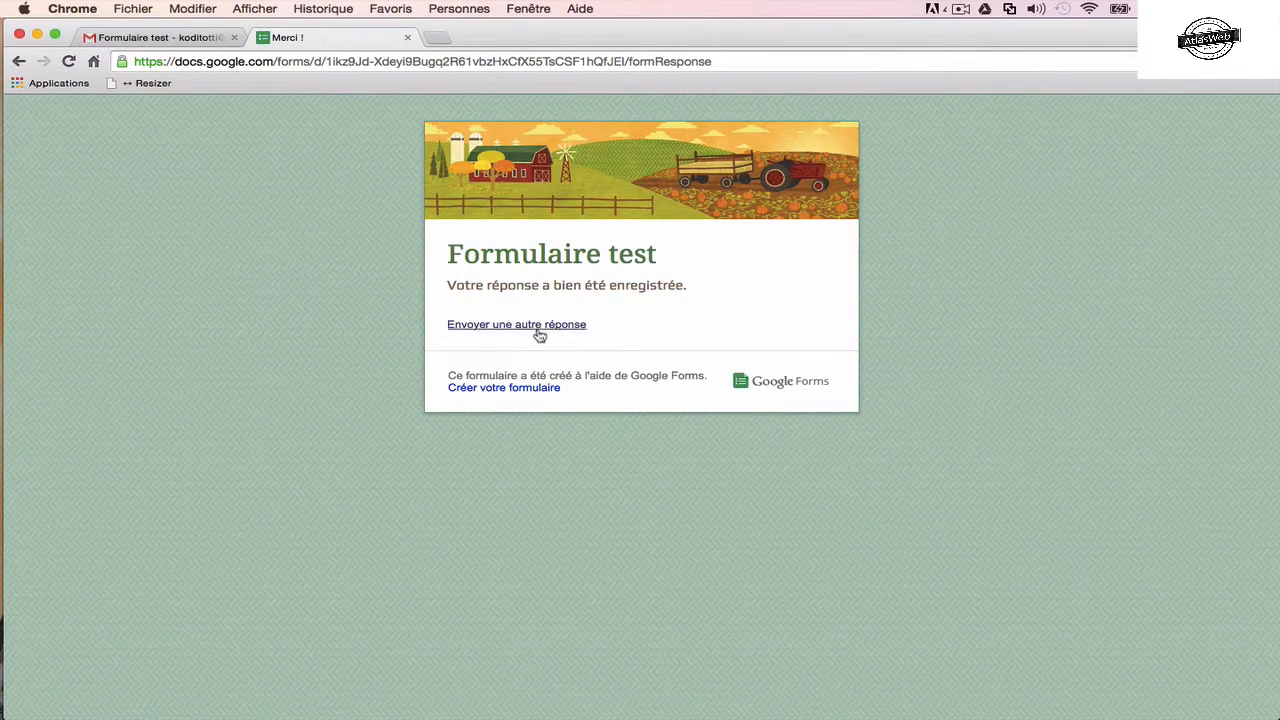
# - Submit one more response with Nom "G", Prénom "H" and Sexe "F"
pyautogui.click(539, 333)
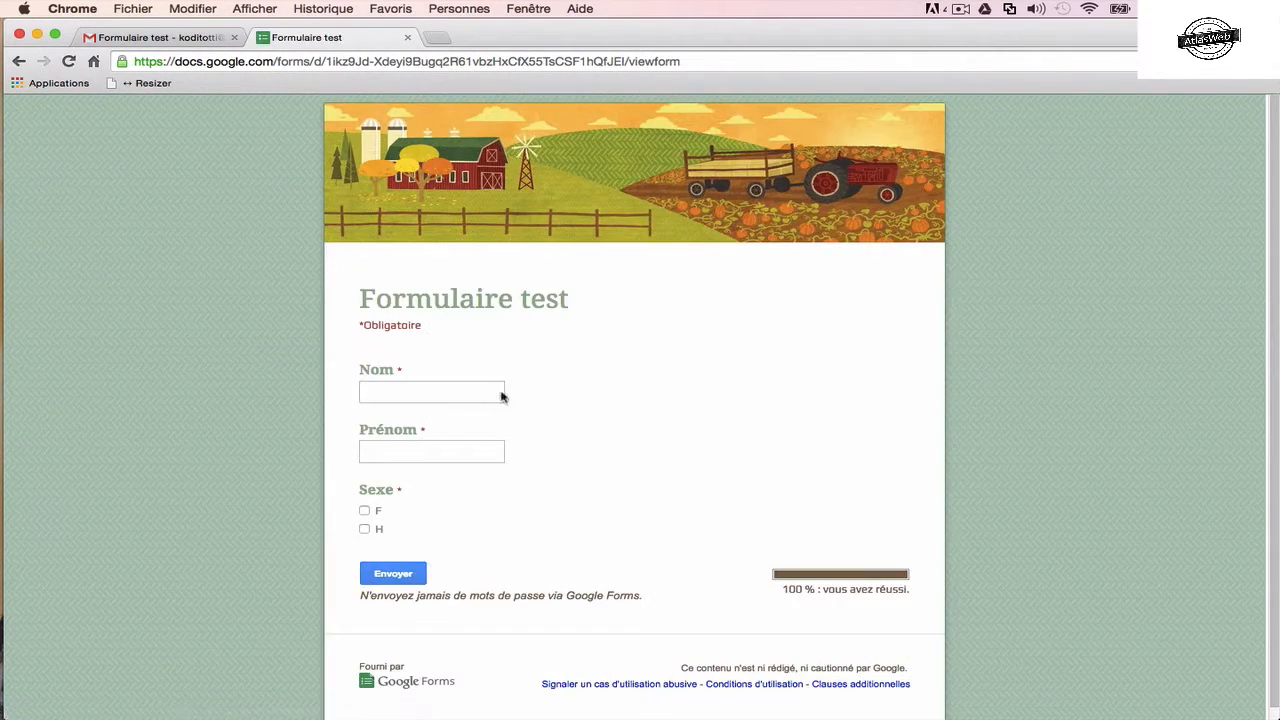
pyautogui.click(480, 393)
pyautogui.write('G')
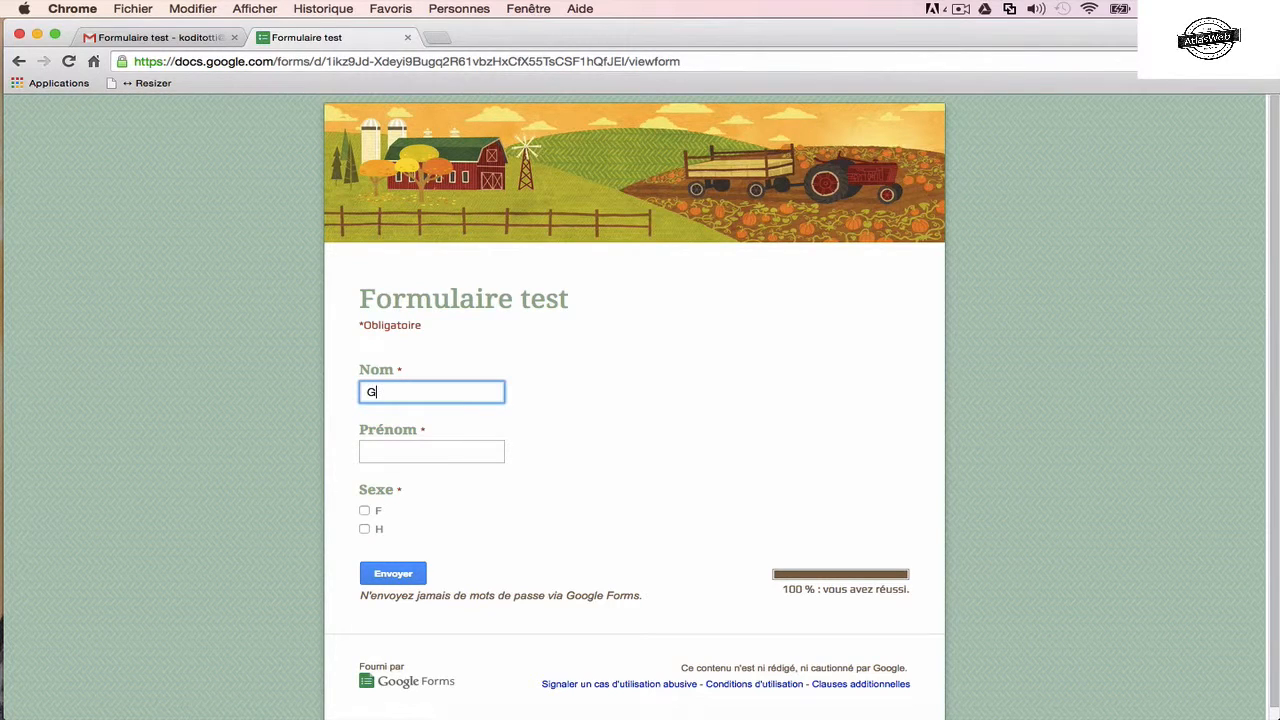
pyautogui.click(469, 445)
pyautogui.write('H')
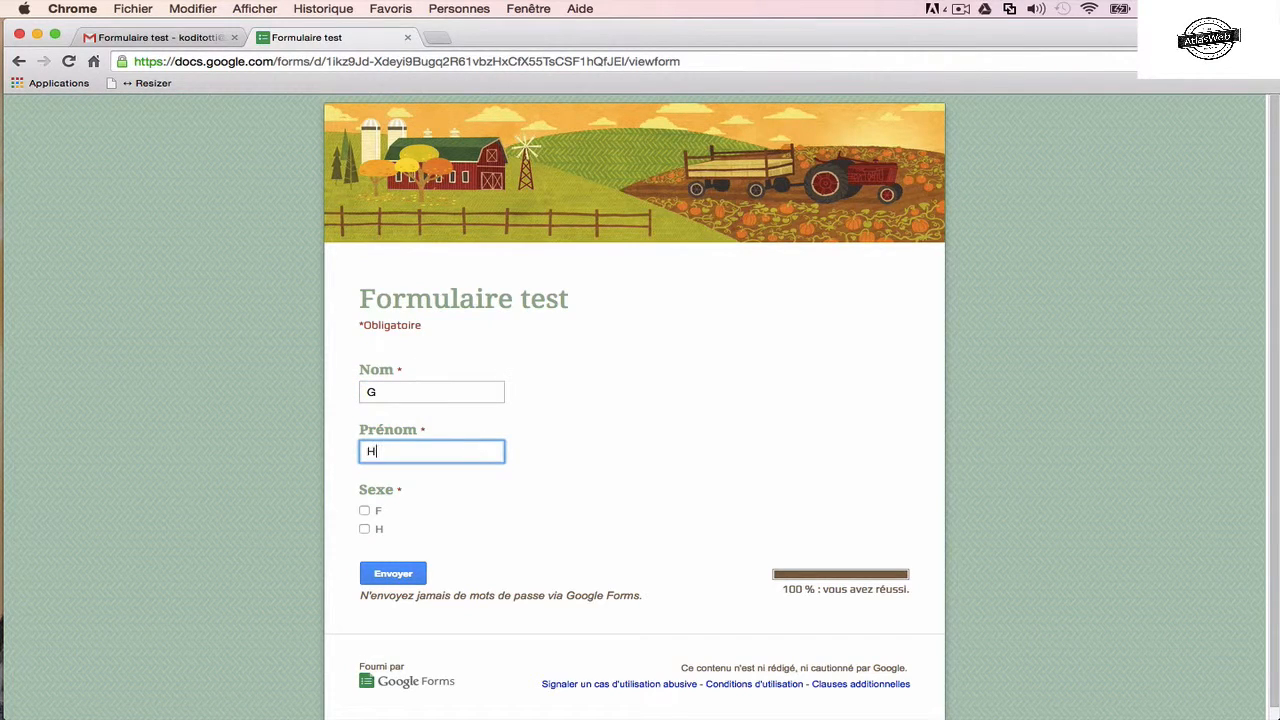
pyautogui.click(364, 510)
pyautogui.click(392, 575)
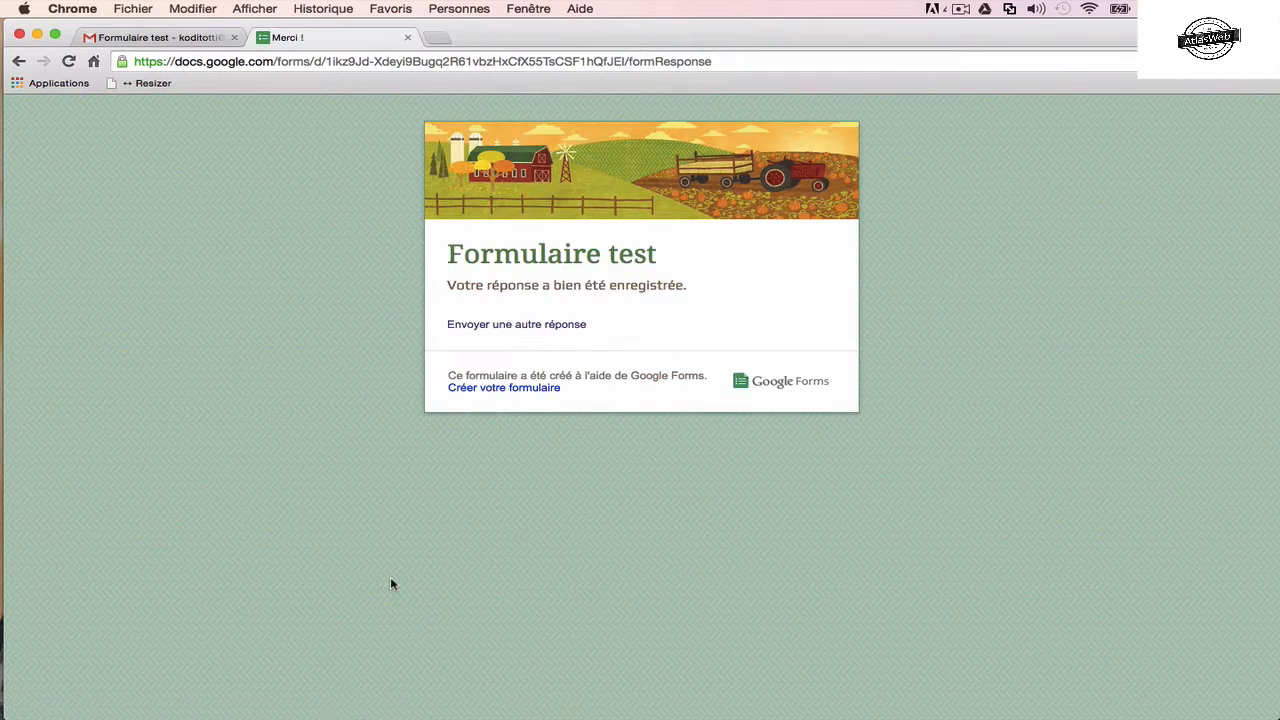
# - Switch to the form editor in Firefox and stop the form from accepting responses
pyautogui.hotkey('ctrl', 'Up')
pyautogui.click(514, 377)
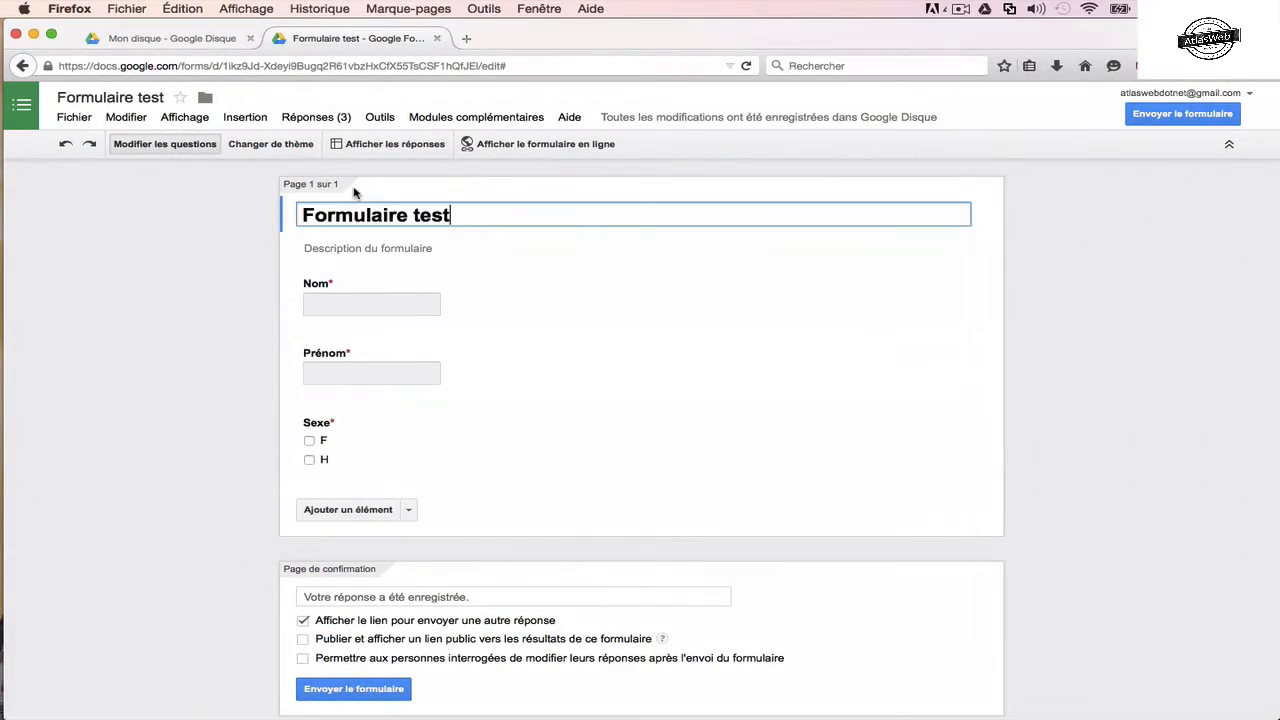
pyautogui.click(316, 117)
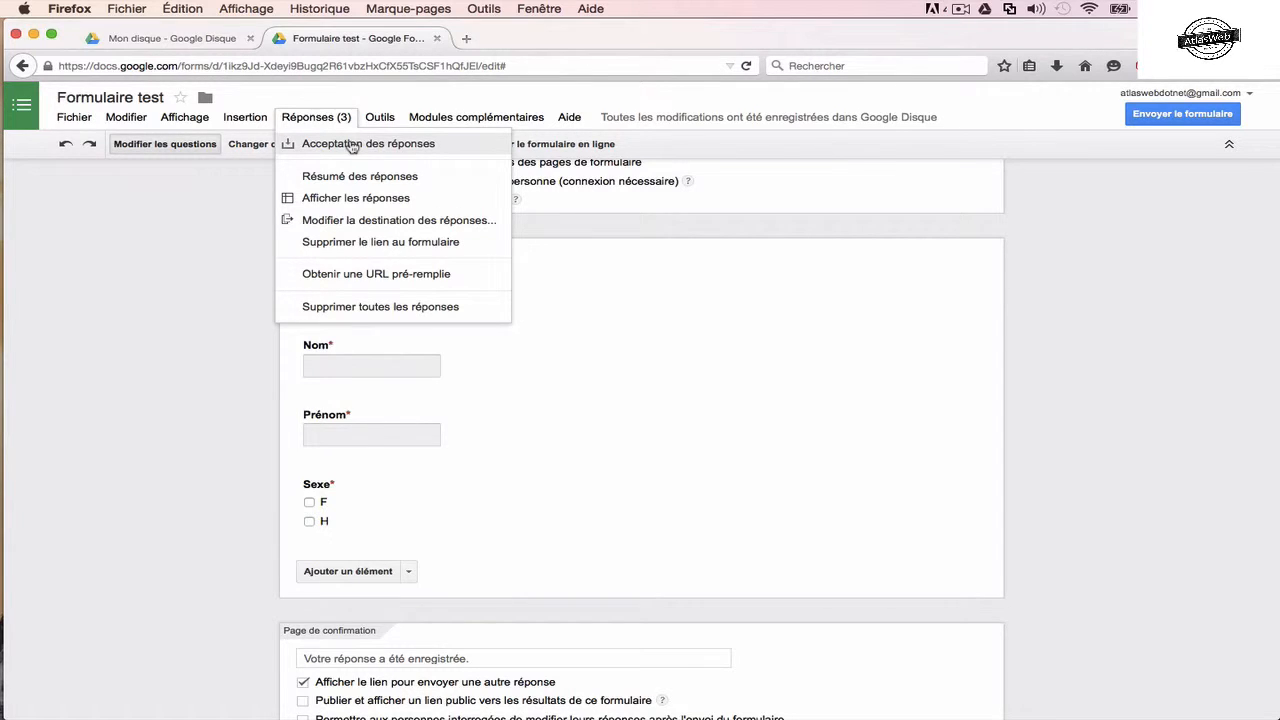
pyautogui.click(352, 144)
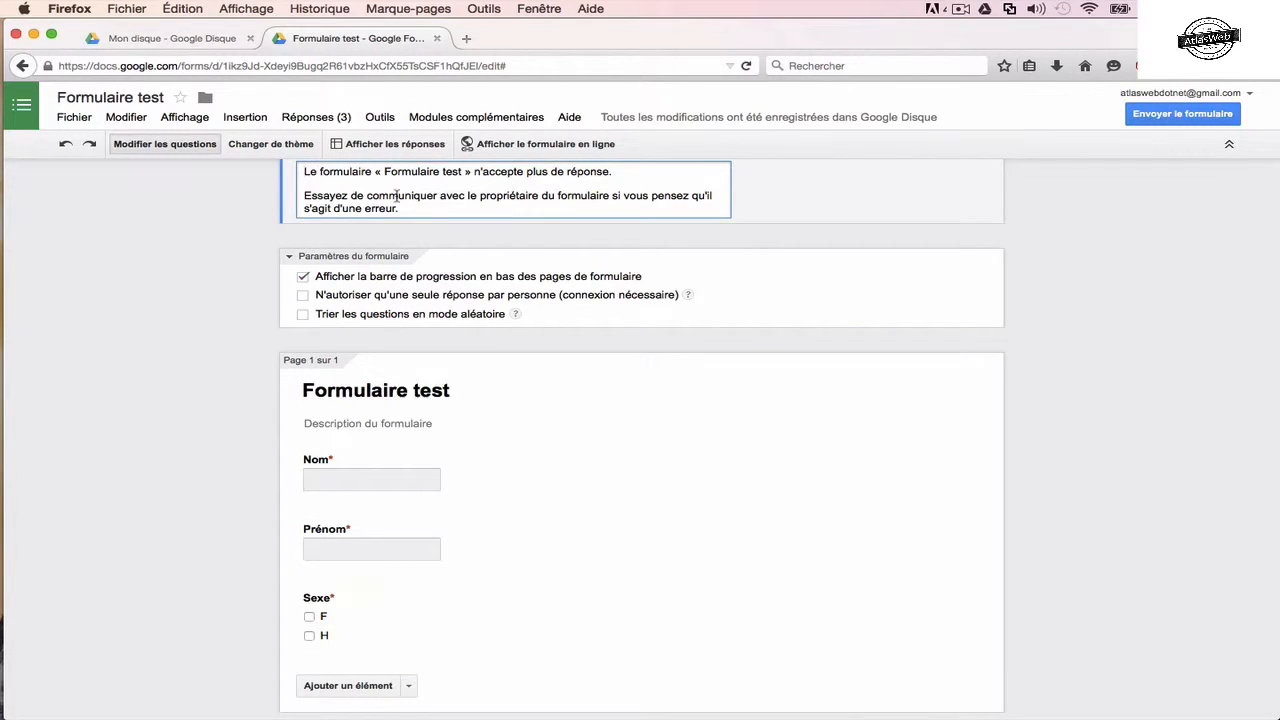
# - Review the summary of the form's responses and open all responses in the linked spreadsheet
pyautogui.click(335, 122)
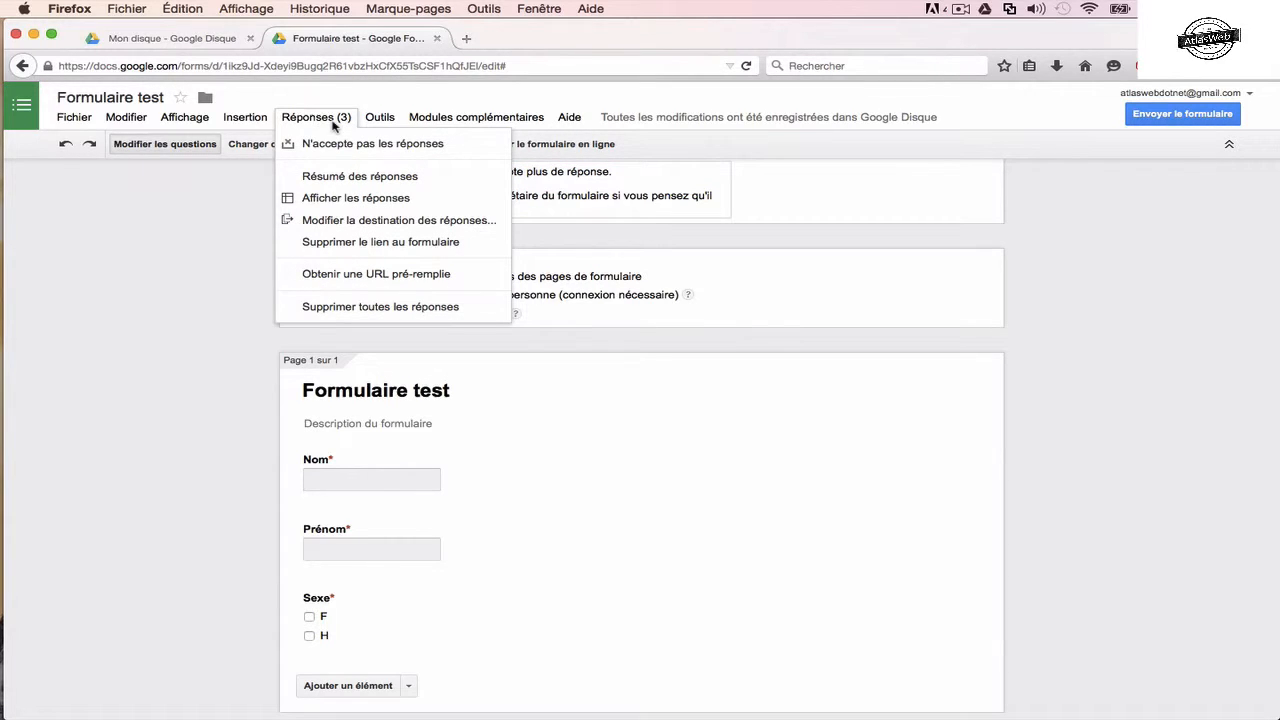
pyautogui.click(368, 177)
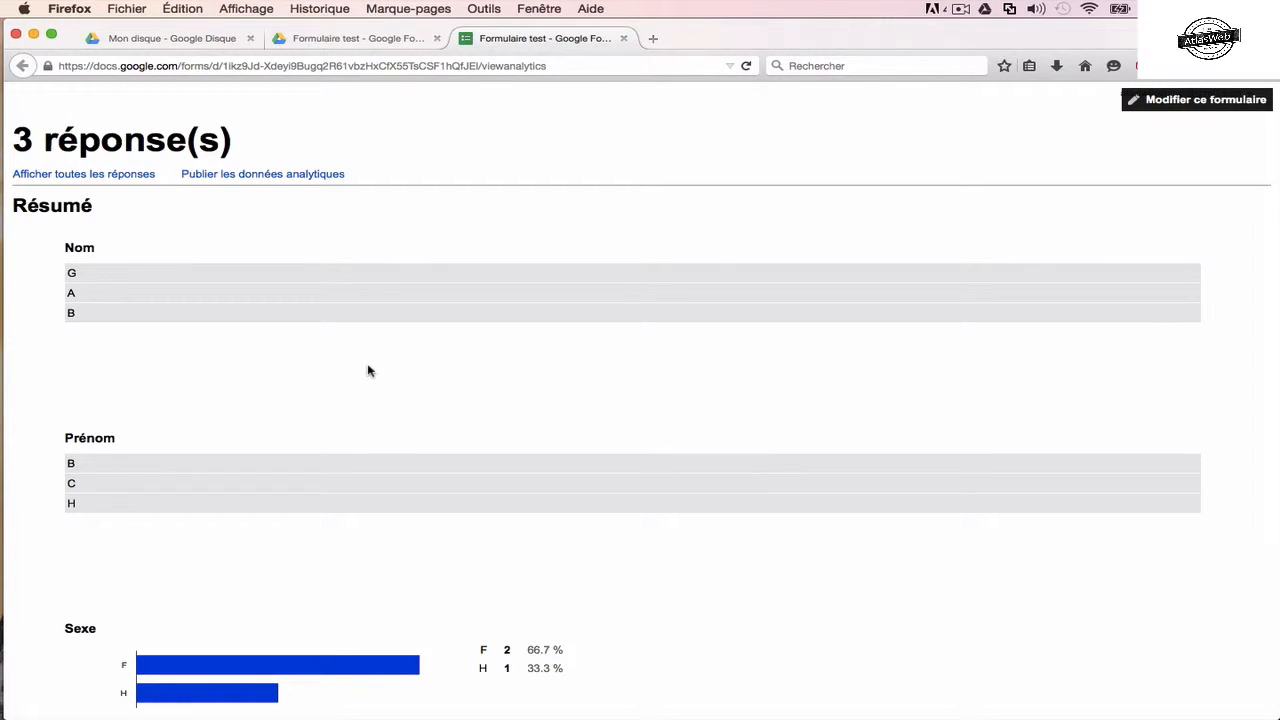
pyautogui.scroll(-1, 368, 371)
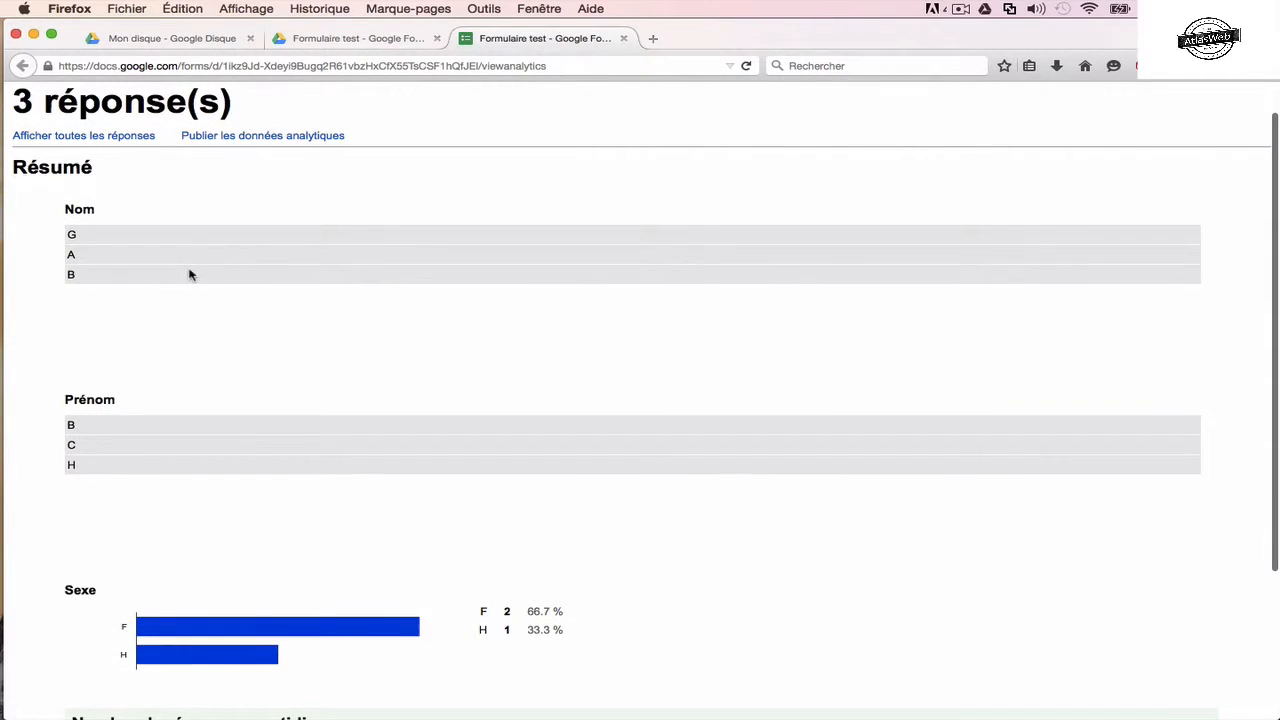
pyautogui.scroll(-5, 250, 449)
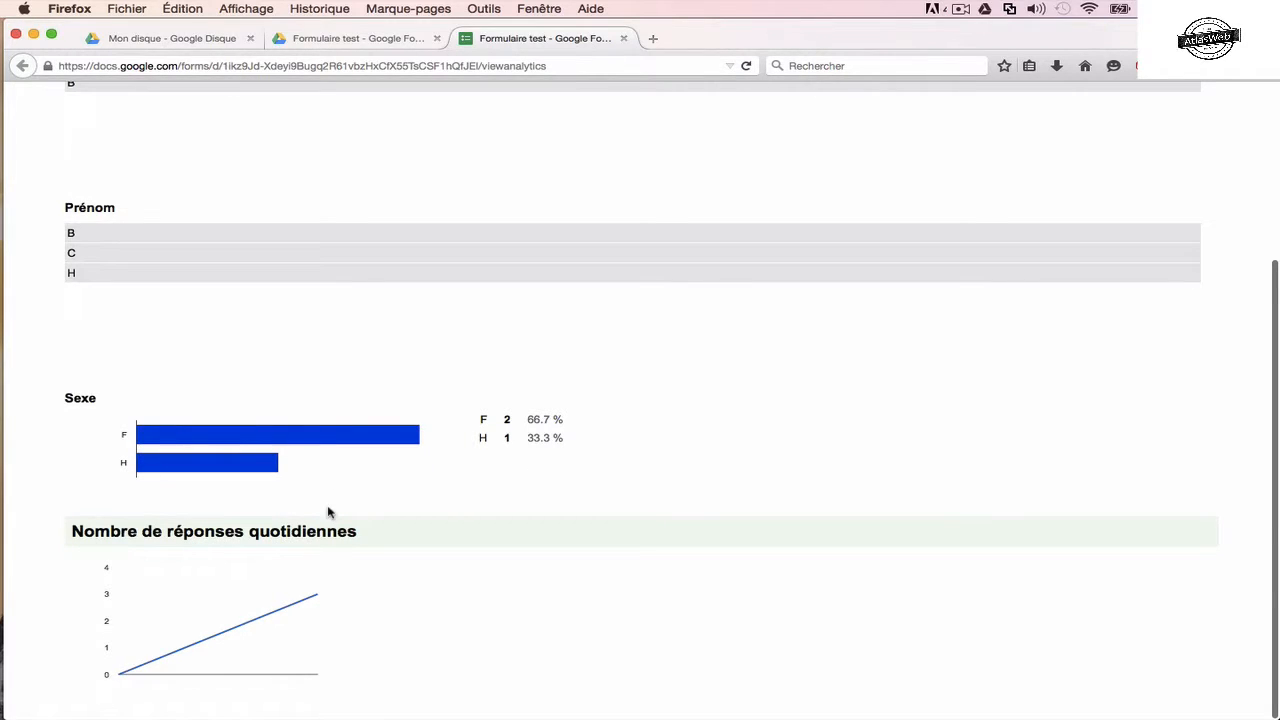
pyautogui.scroll(6, 572, 344)
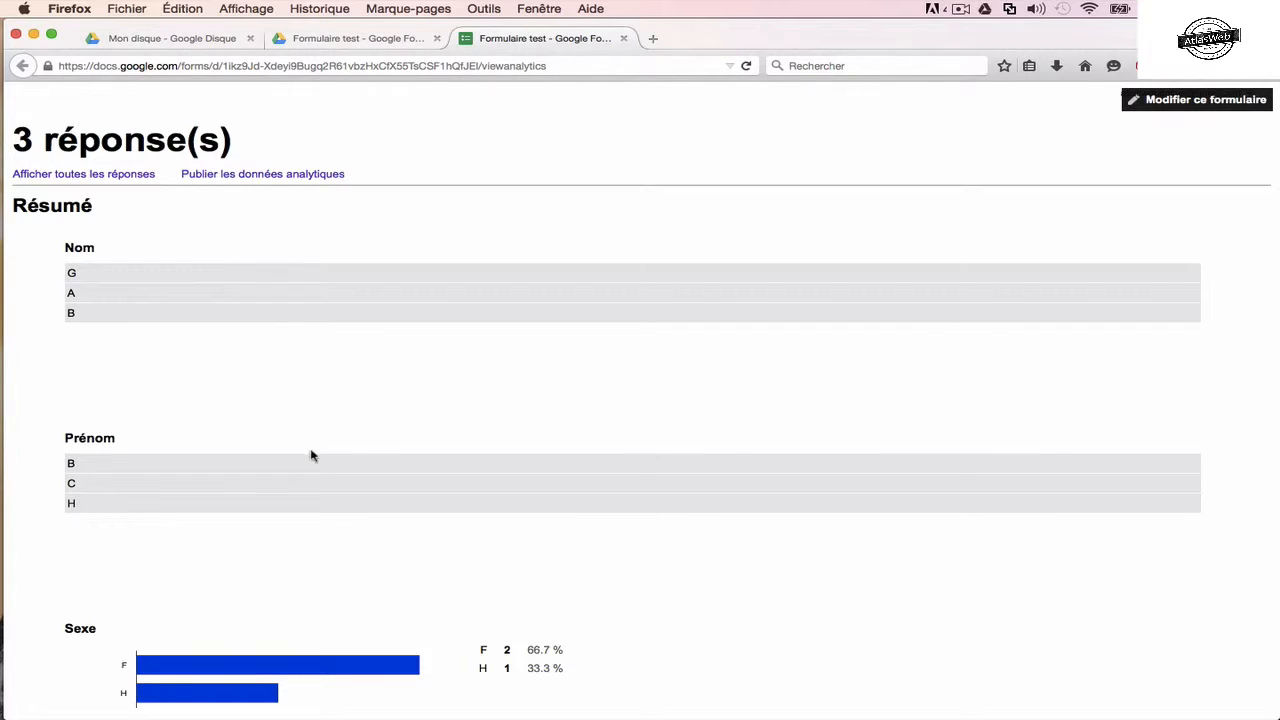
pyautogui.scroll(-5, 286, 480)
pyautogui.scroll(5, 313, 537)
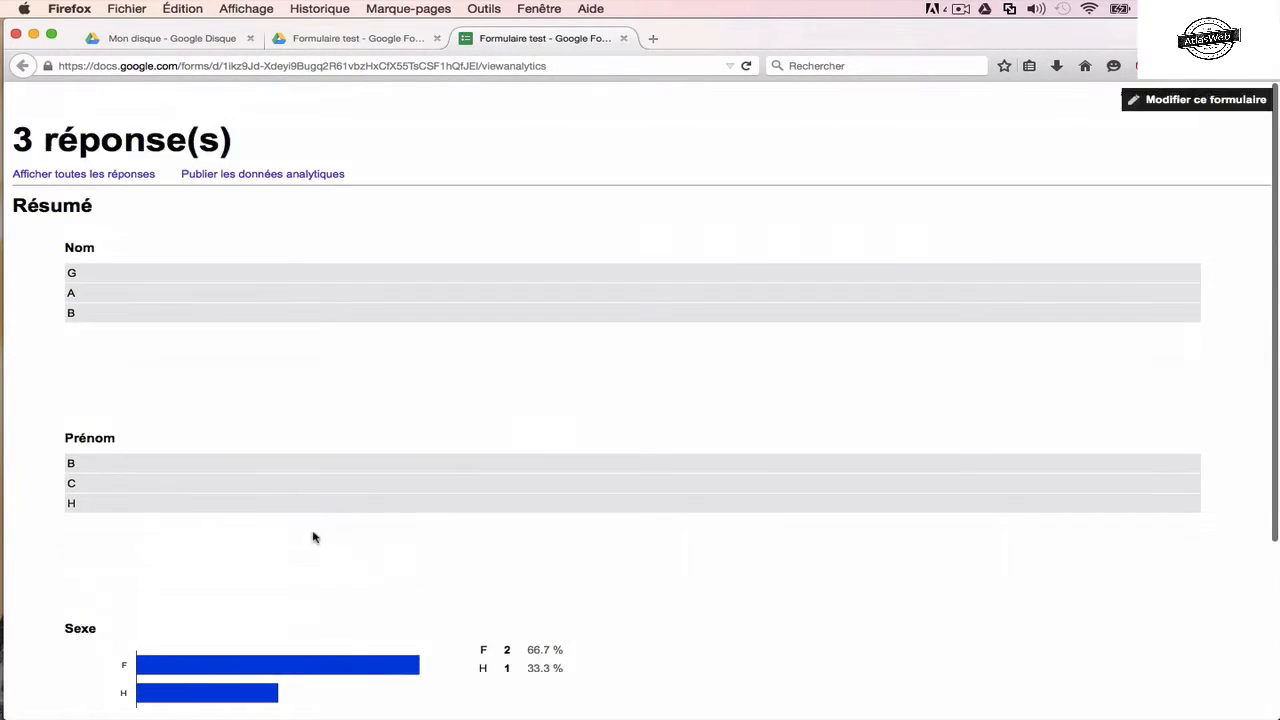
pyautogui.click(105, 175)
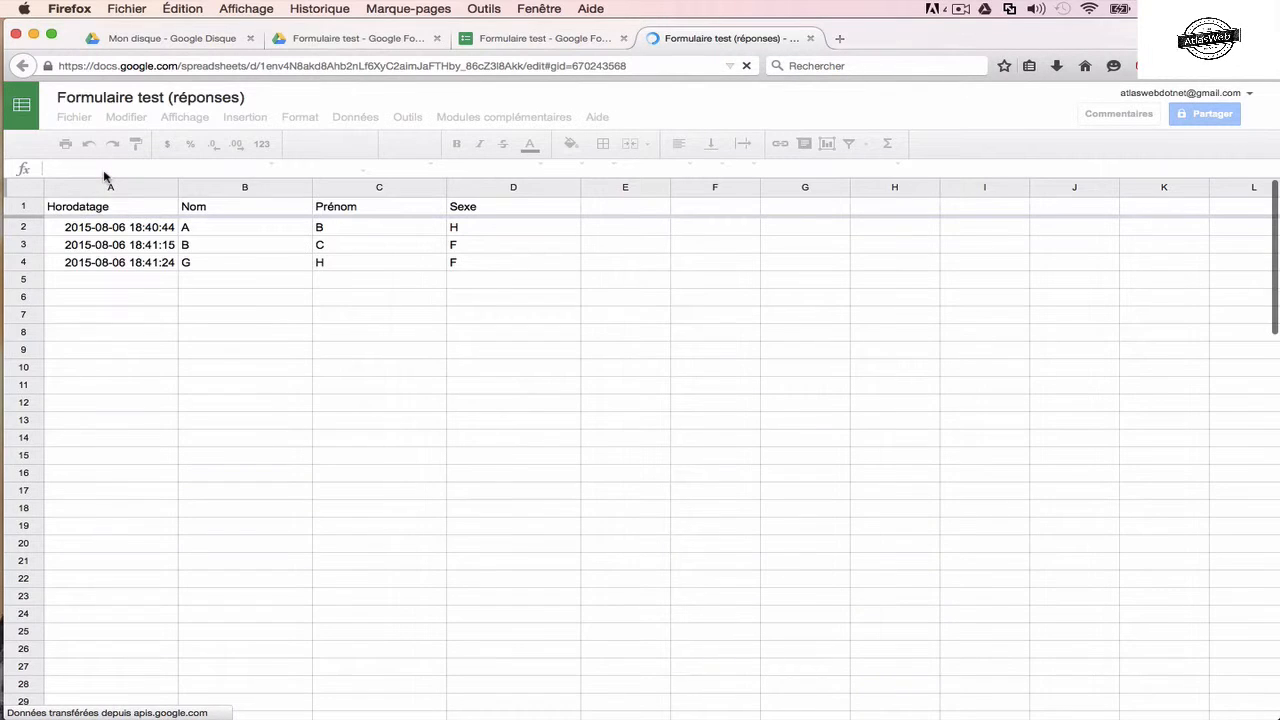